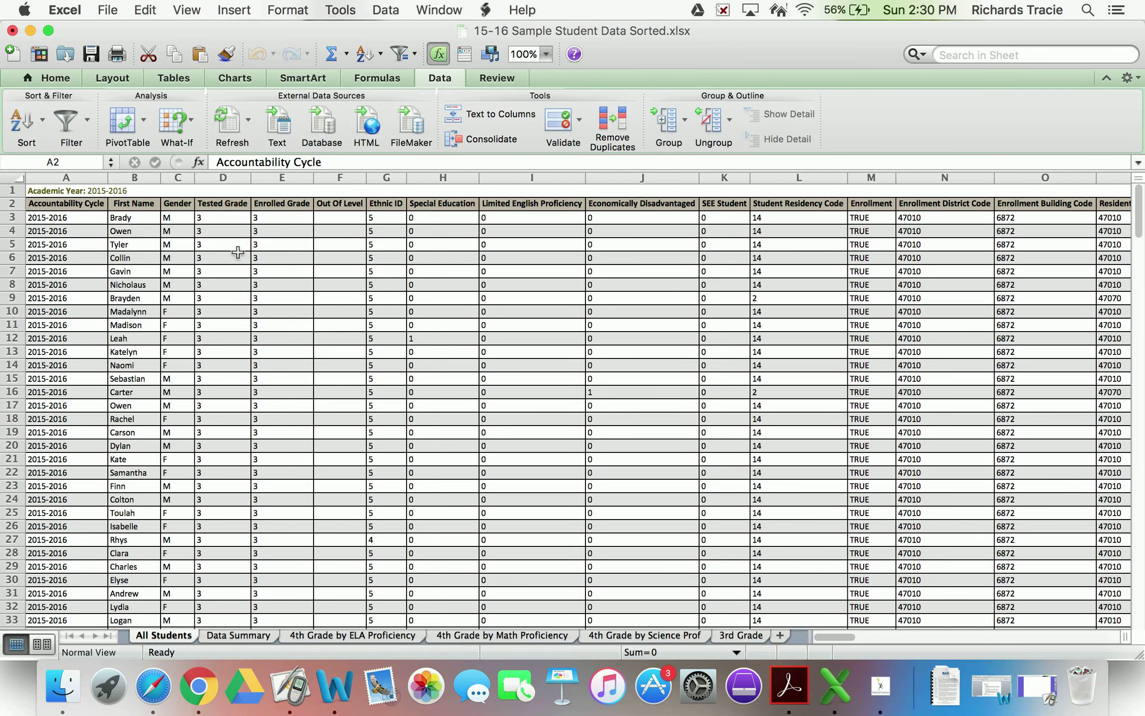
Sort the student table A2:CV242 on the All Students sheet by Enrolled Grade values, smallest to largest.
left_click_drag(74, 206, 382, 268)
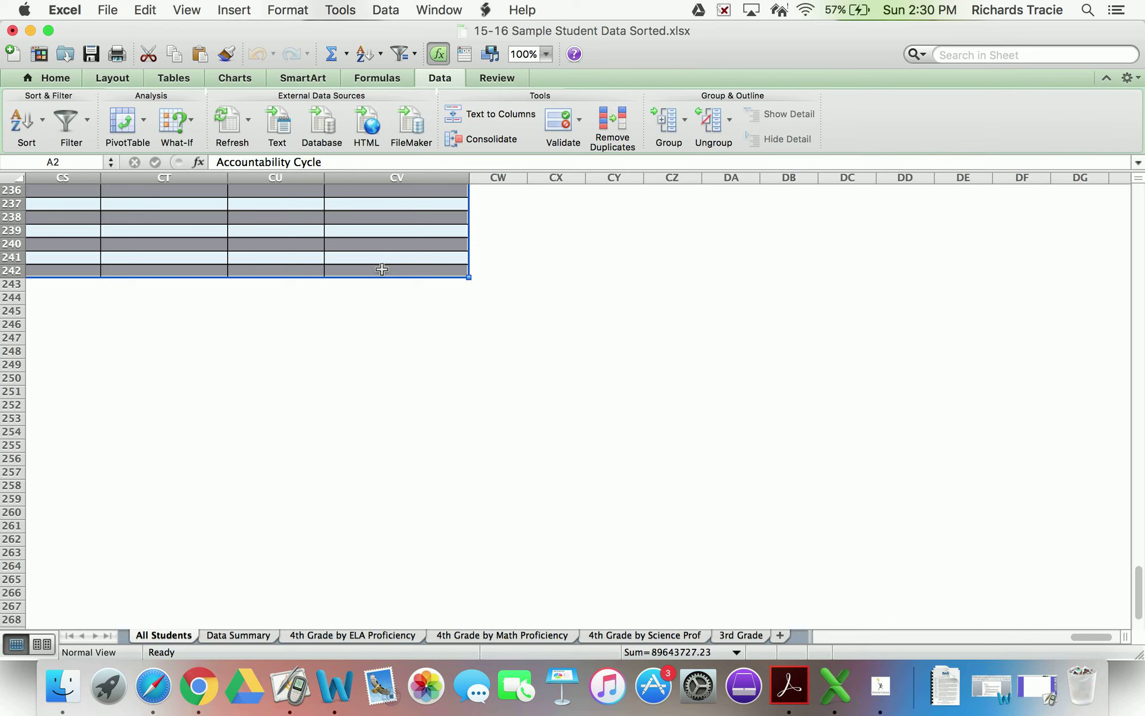
left_click(42, 122)
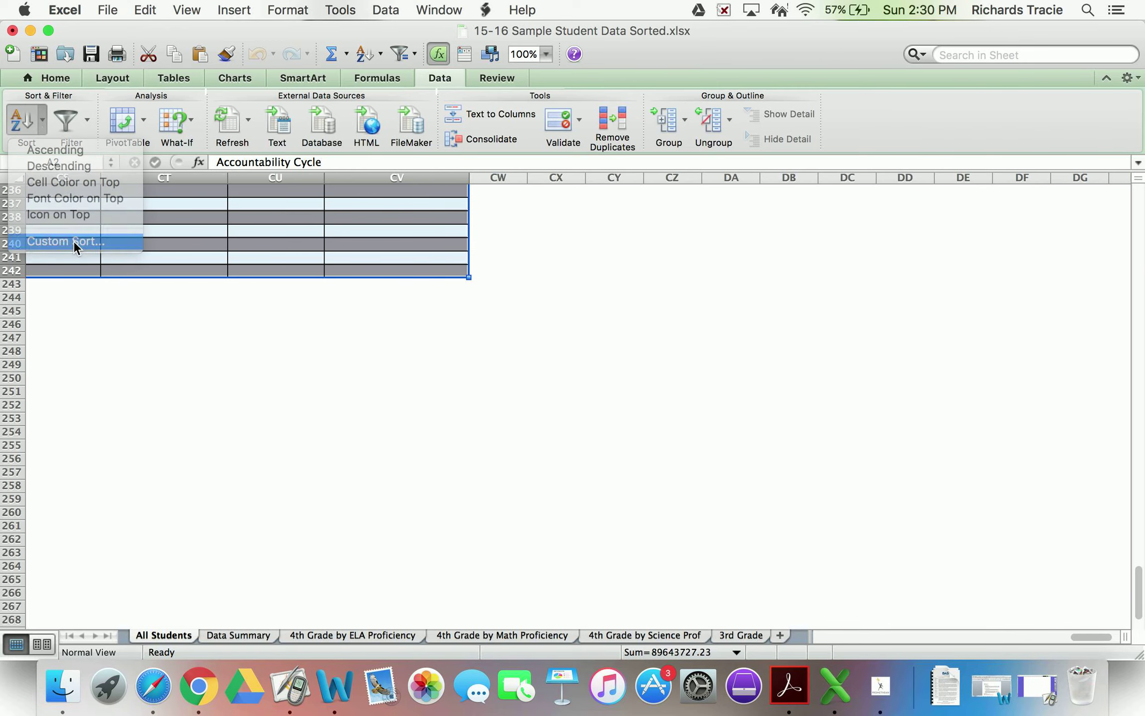
left_click(74, 240)
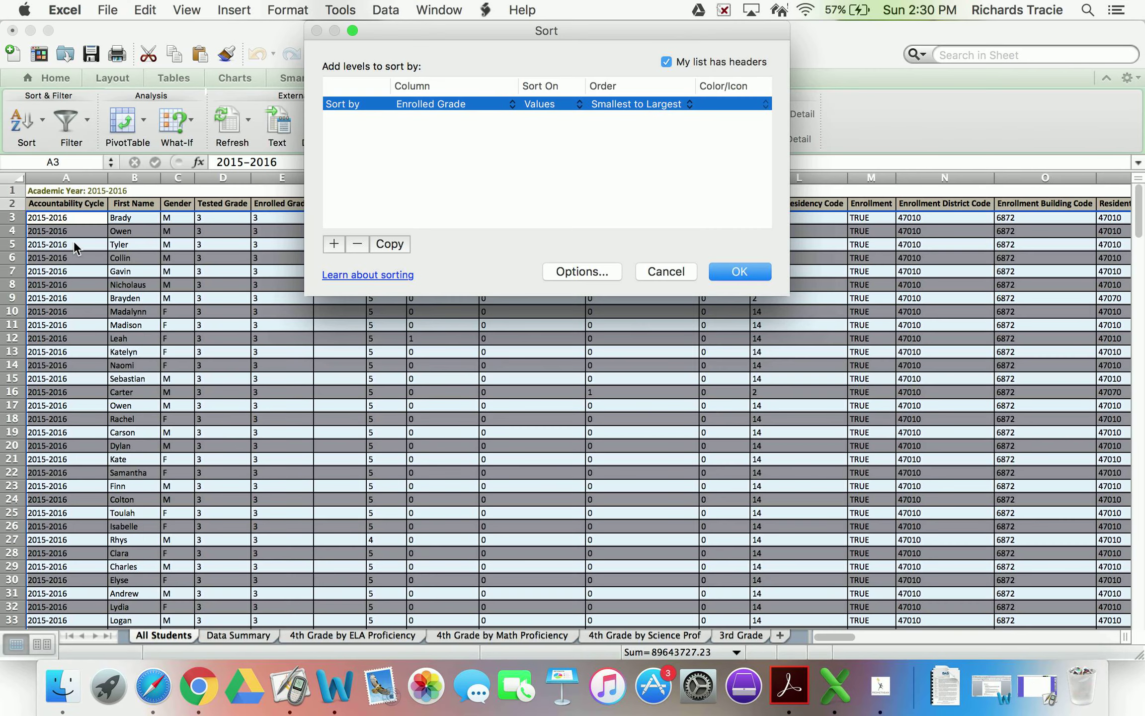
left_click(512, 104)
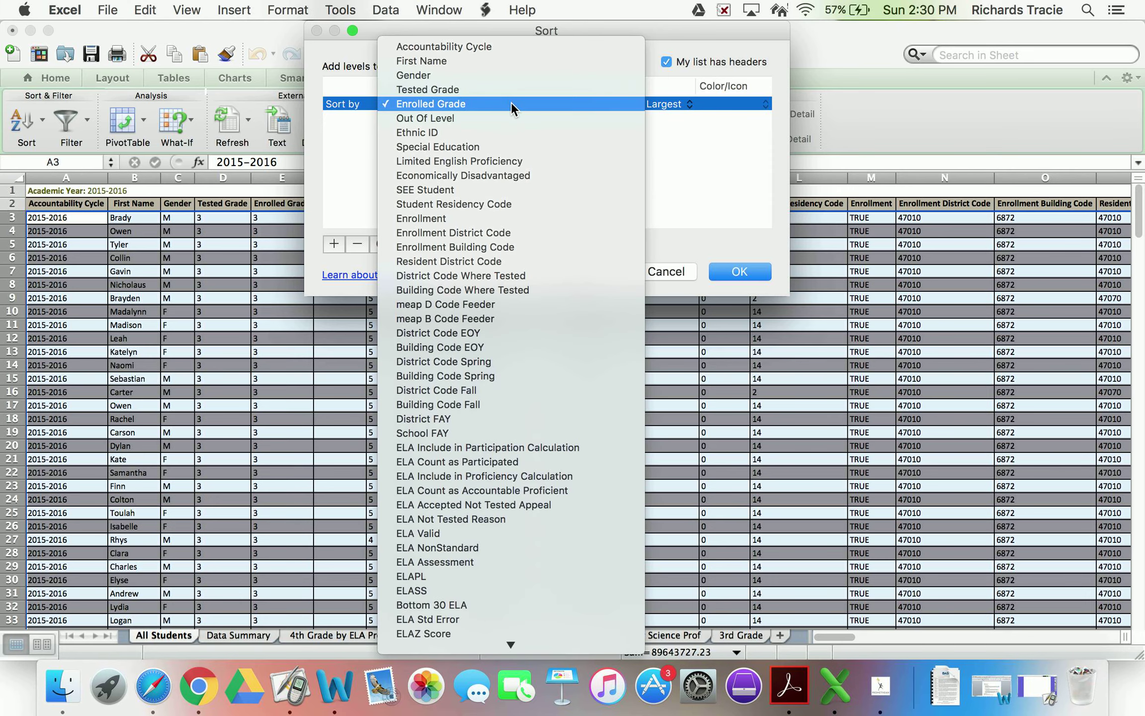
left_click(511, 103)
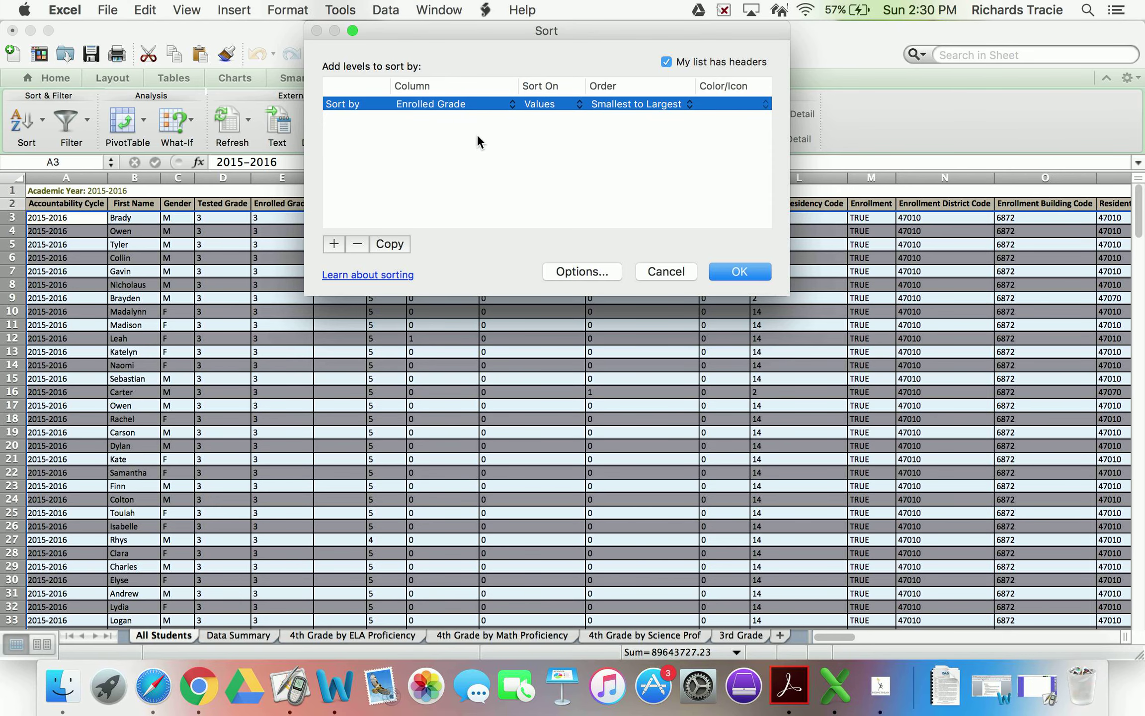
left_click(735, 270)
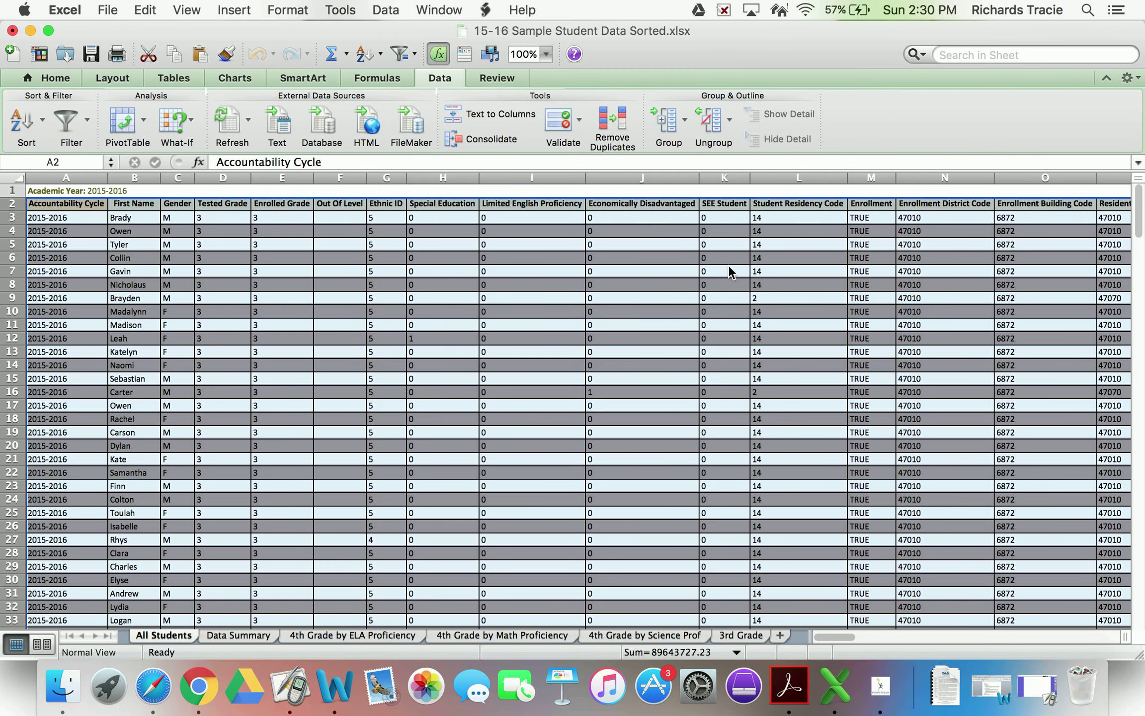
Copy the 4th-grade student rows, 117 through 242, on the All Students sheet.
scroll(296, 407, "down", 20)
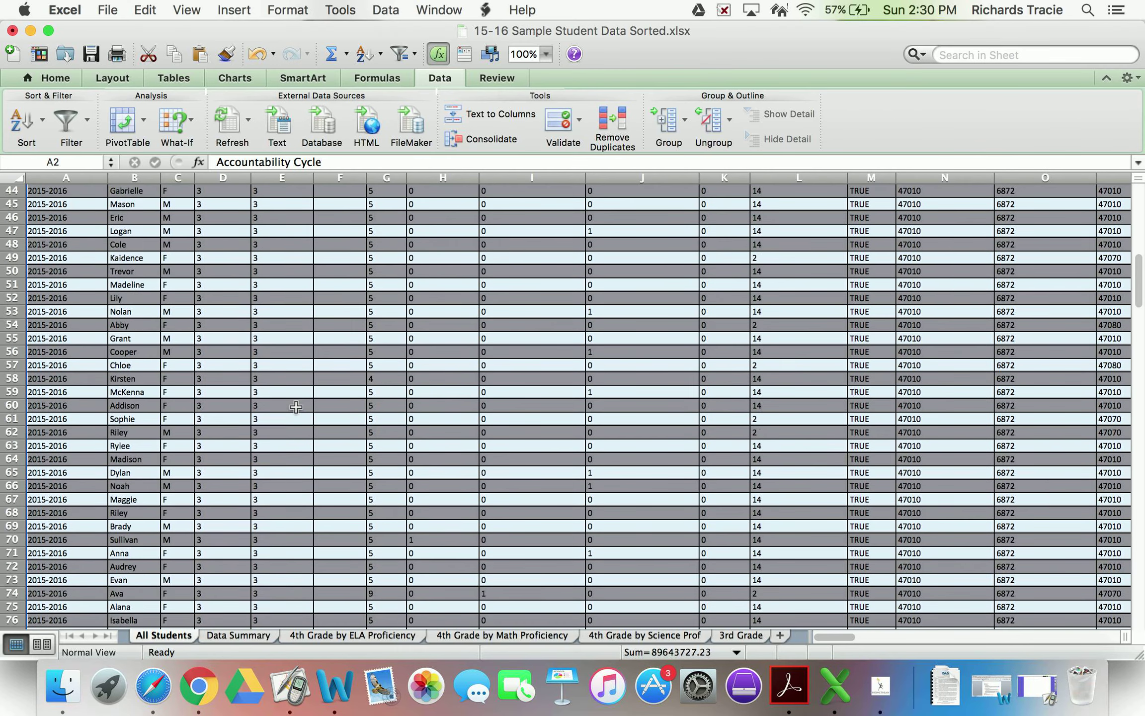
scroll(296, 407, "down", 11)
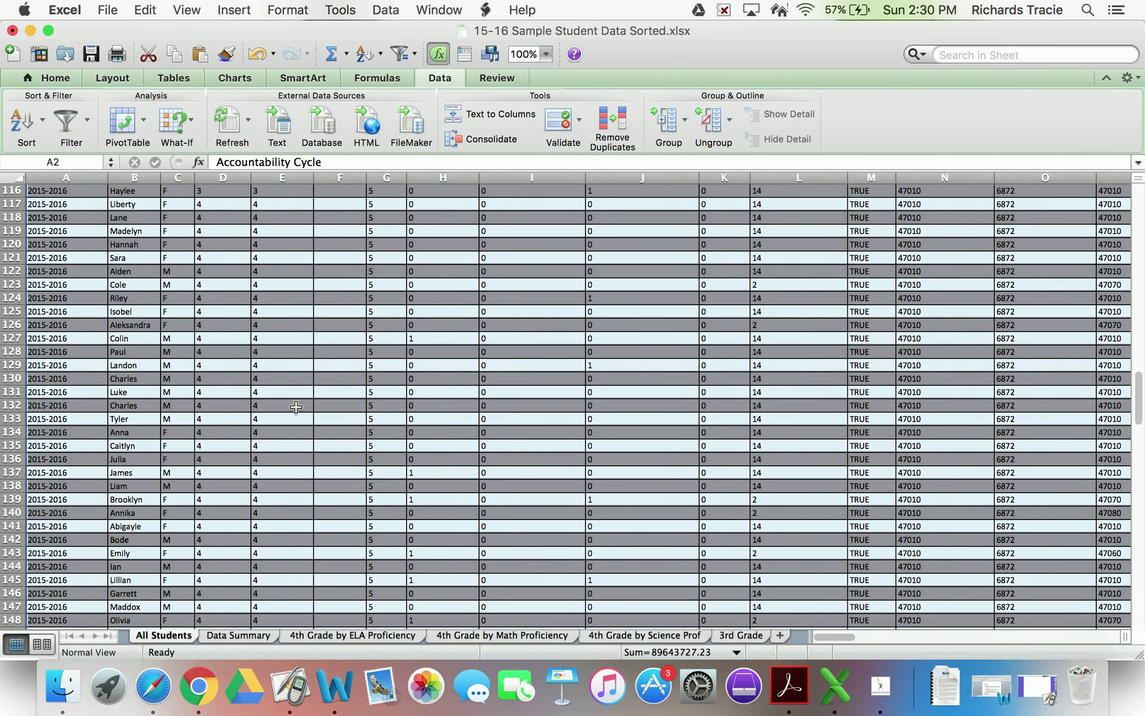
left_click(227, 366)
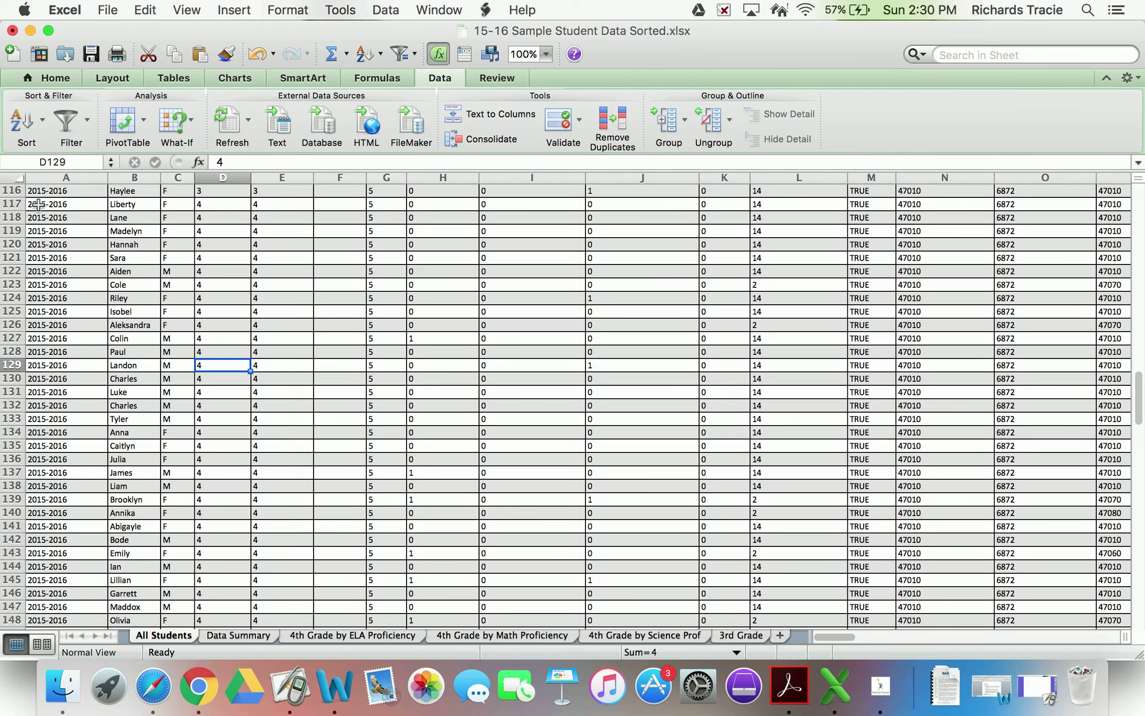
left_click_drag(13, 204, 13, 419)
left_click_drag(29, 505, 19, 459)
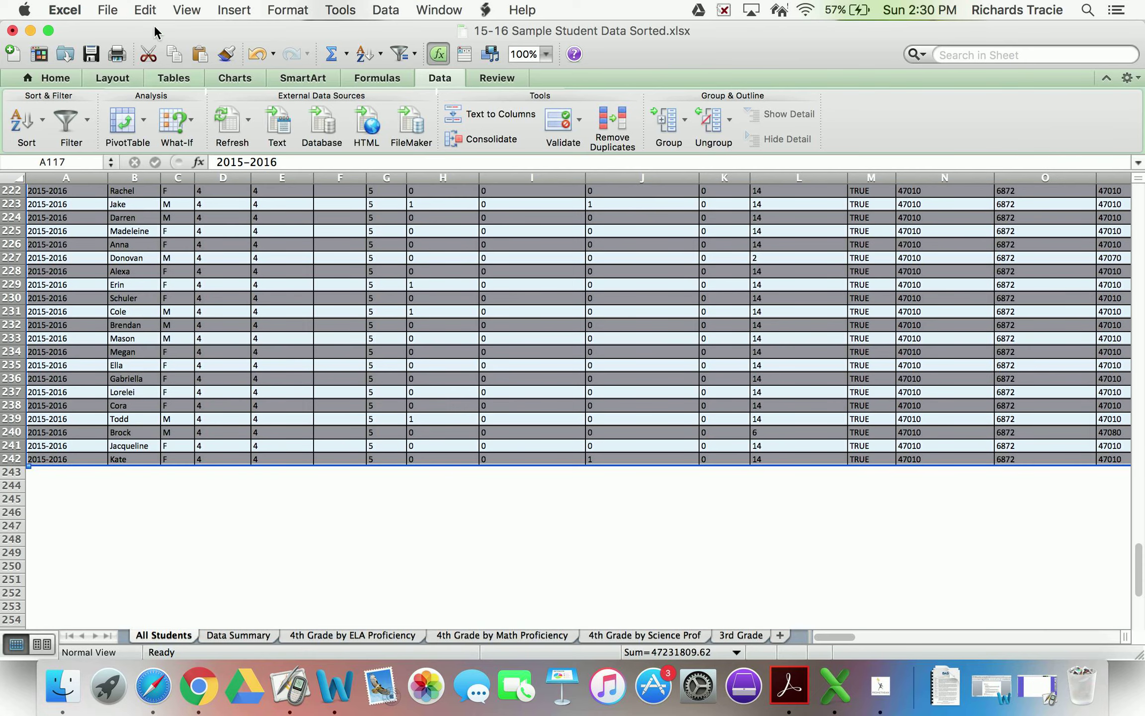
left_click(145, 11)
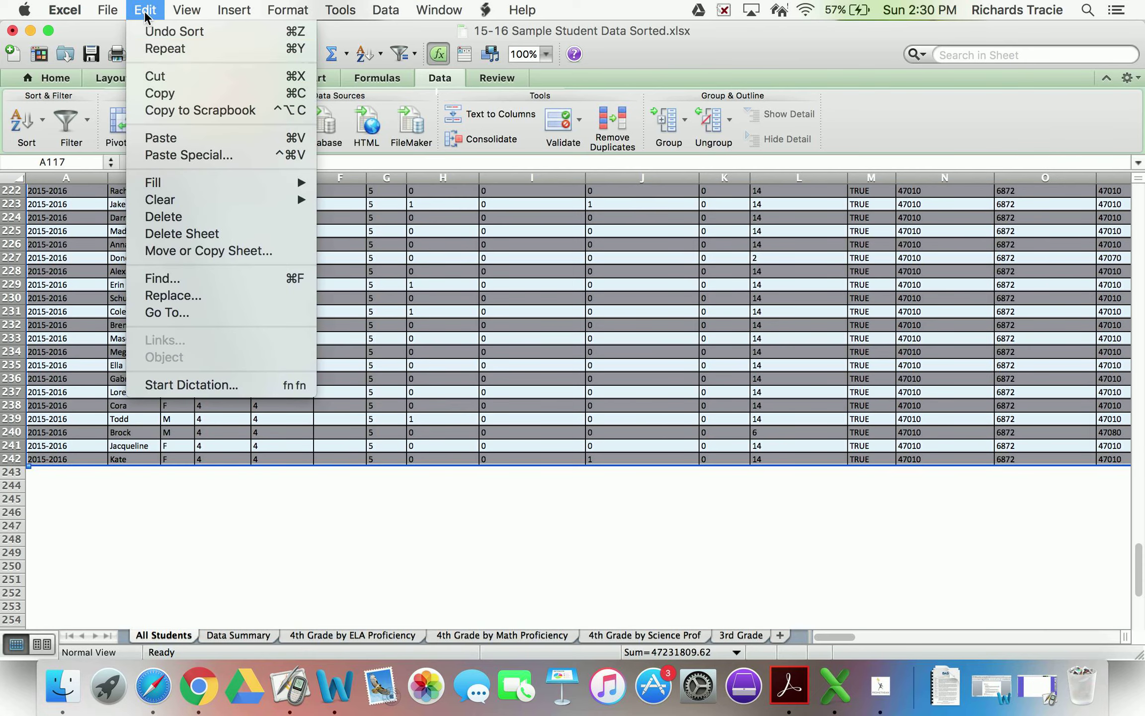
left_click(171, 95)
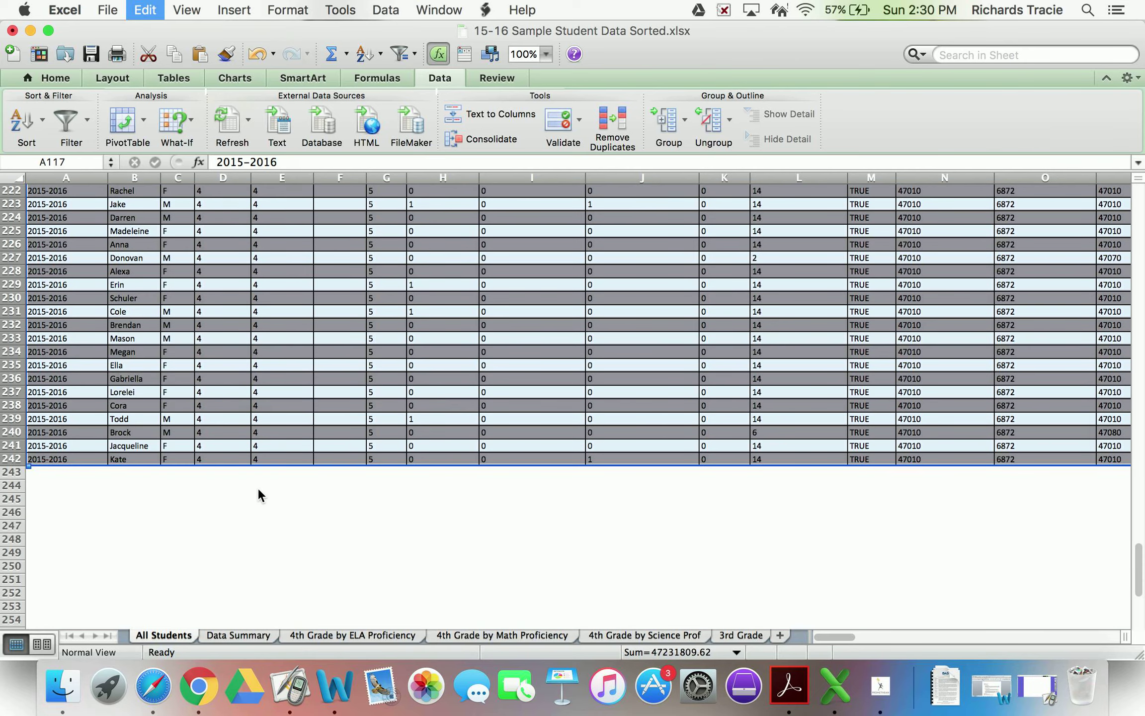
Look through the 4th-grade ELA, Math and Science proficiency sheets and the place where the student data starts.
left_click(309, 635)
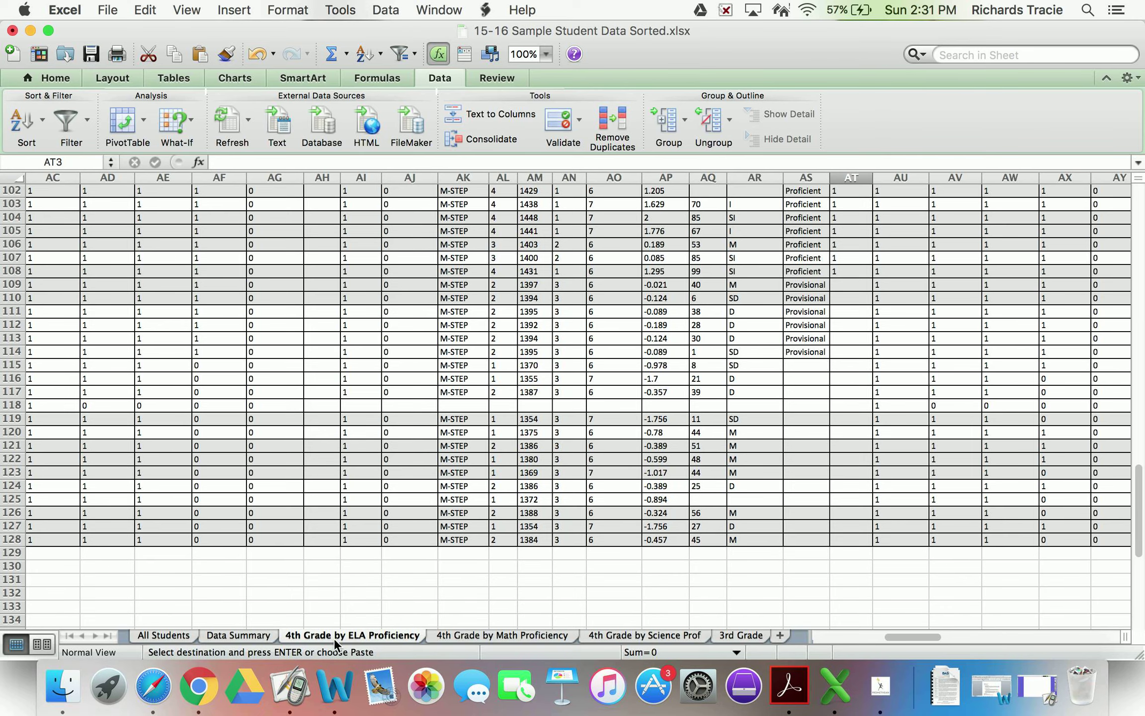
scroll(184, 440, "up", 20)
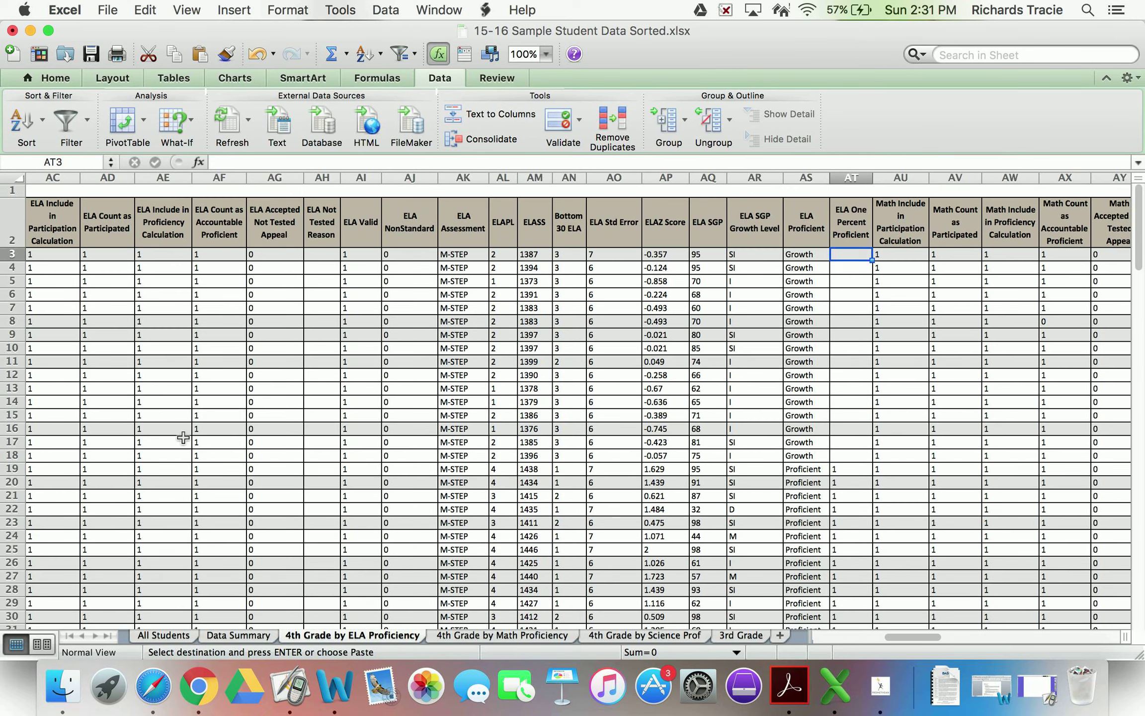
left_click(38, 256)
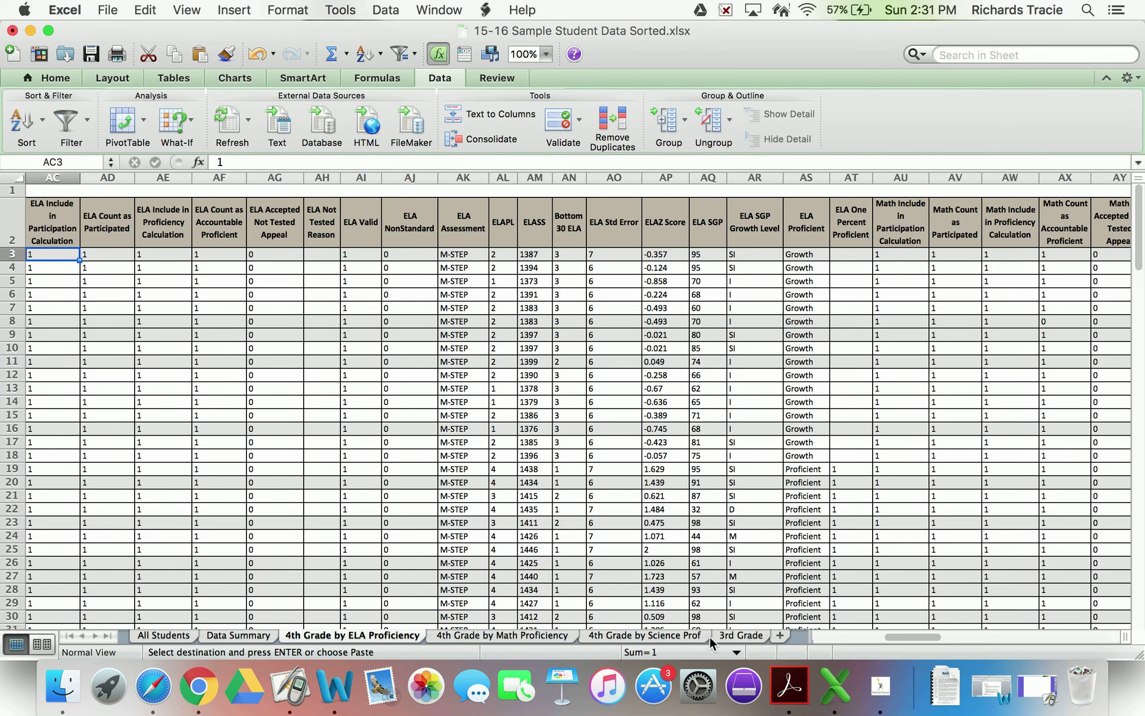
left_click(453, 637)
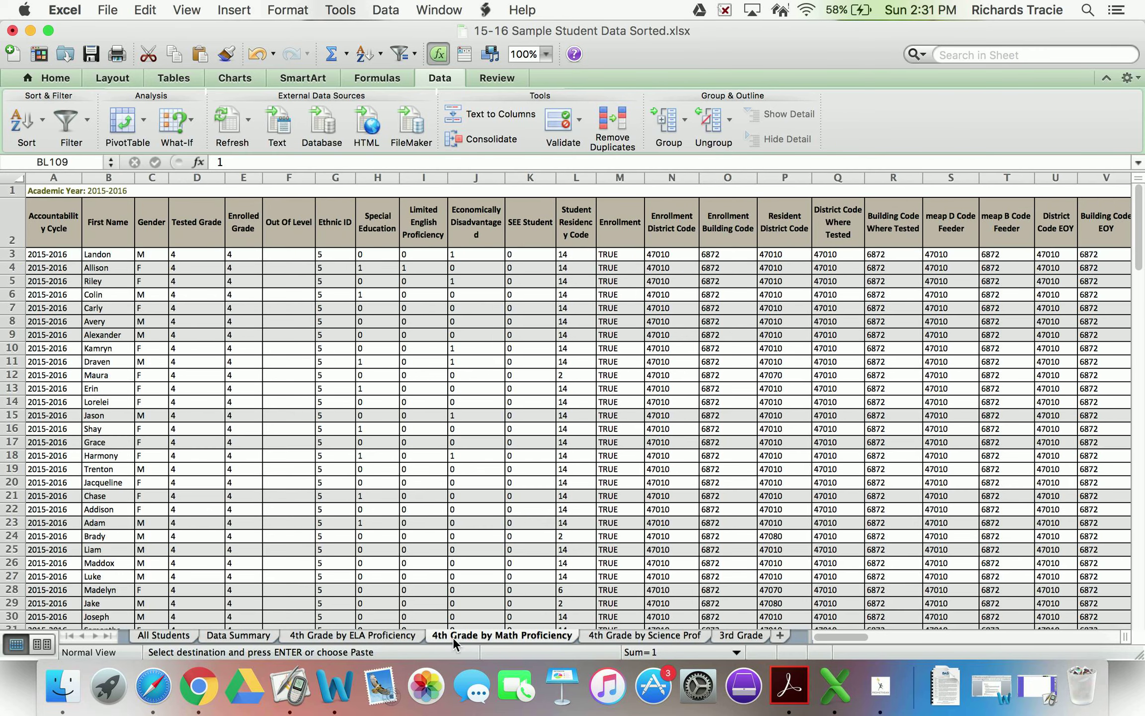
left_click(618, 637)
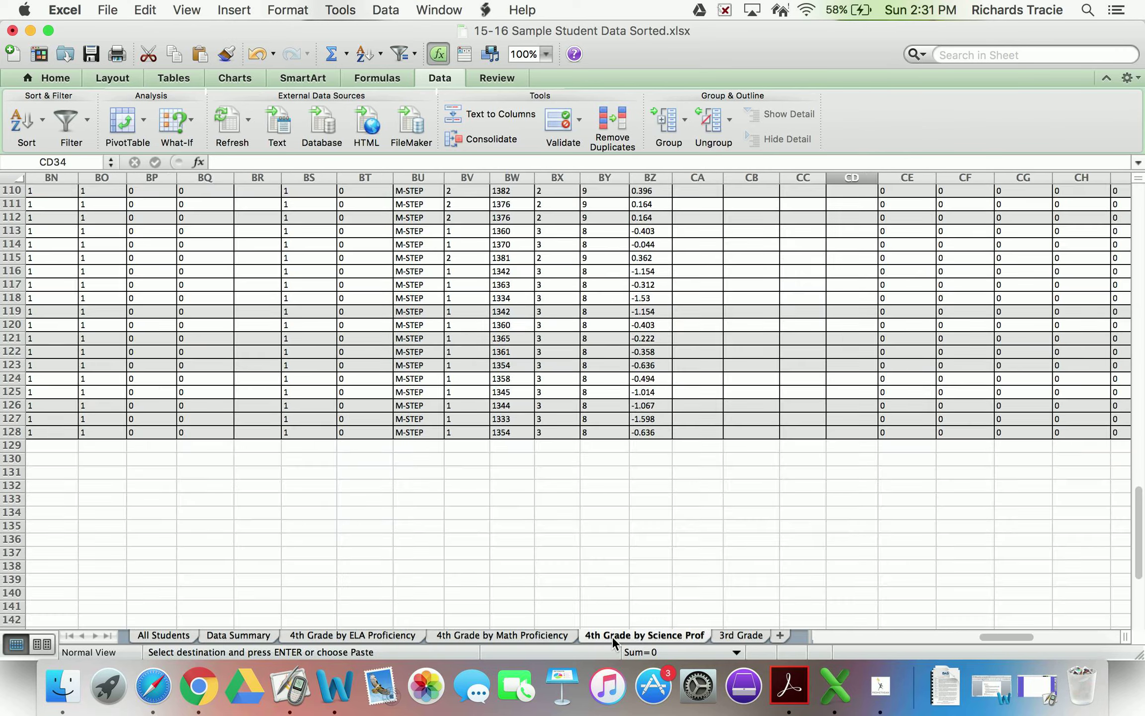
Inspect the 4th-grade Science and ELA proficiency formulas on the Data Summary sheet and select the 3rd-grade ELA result cell C7.
left_click(321, 634)
left_click(234, 635)
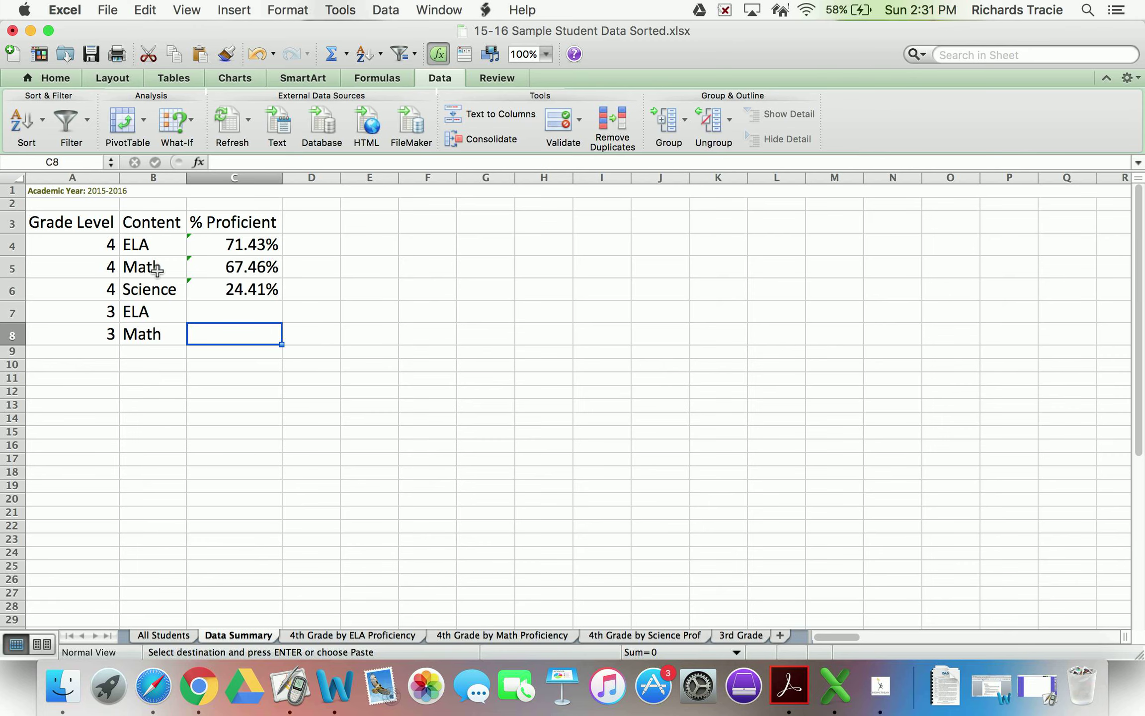
left_click(228, 294)
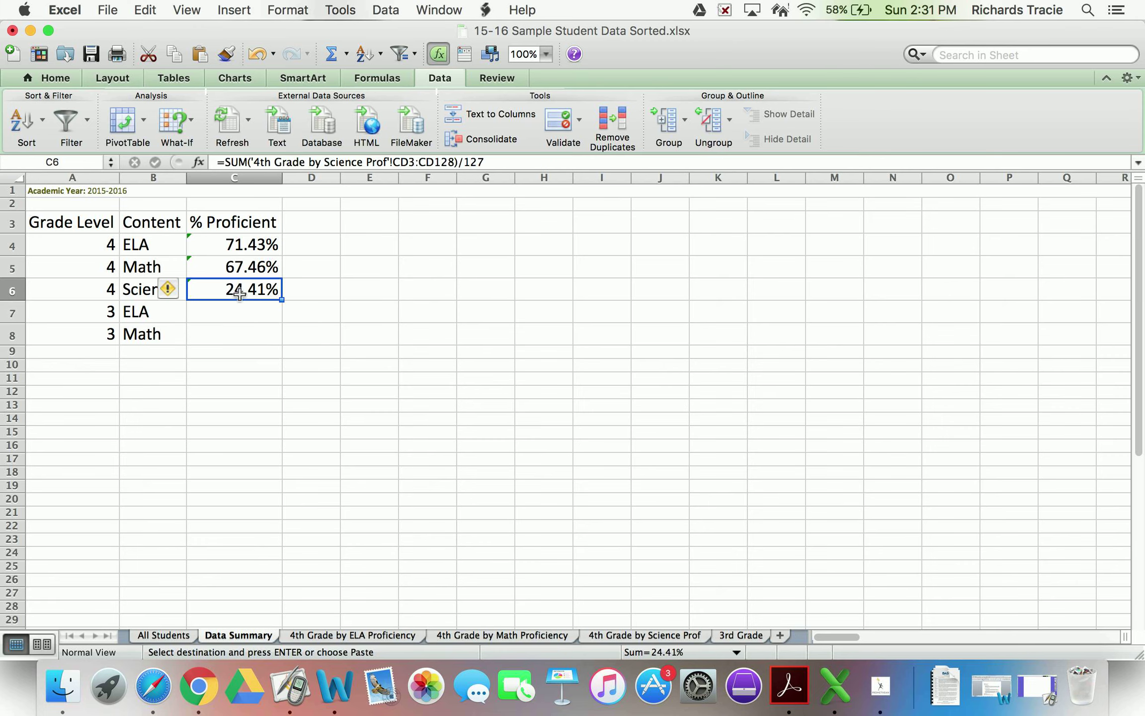
left_click(260, 243)
left_click(262, 312)
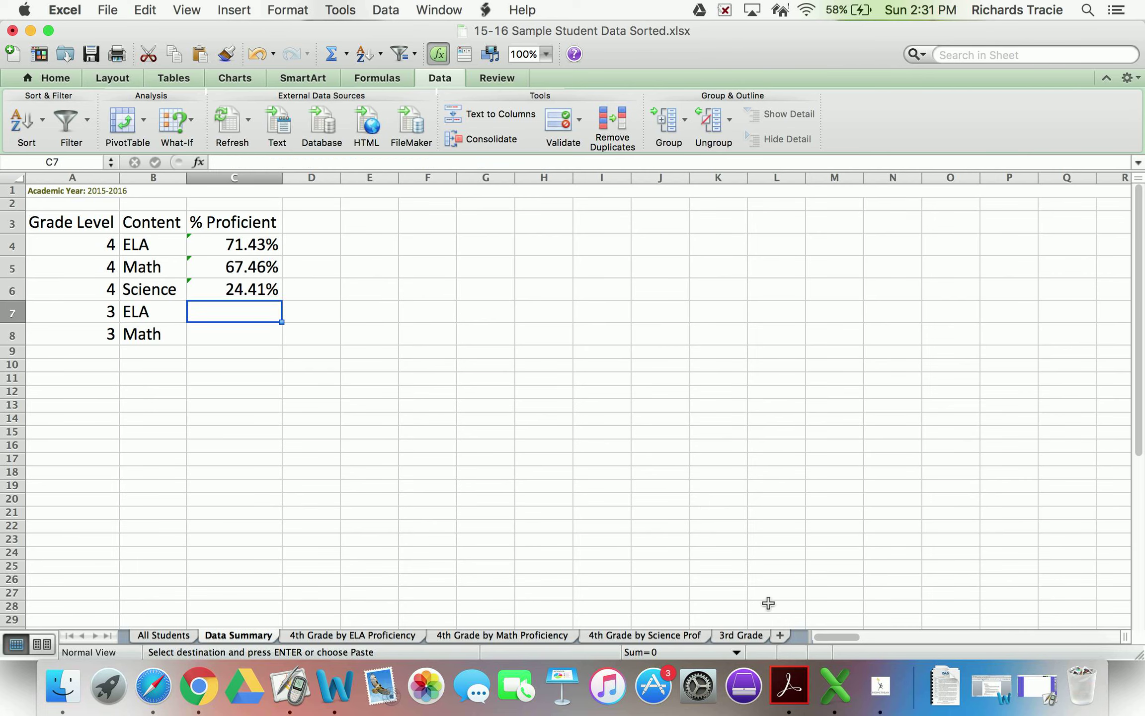
Sort the student table A2:CV116 on the 3rd Grade sheet by ELA Proficient values, A to Z.
left_click(742, 635)
left_click(135, 296)
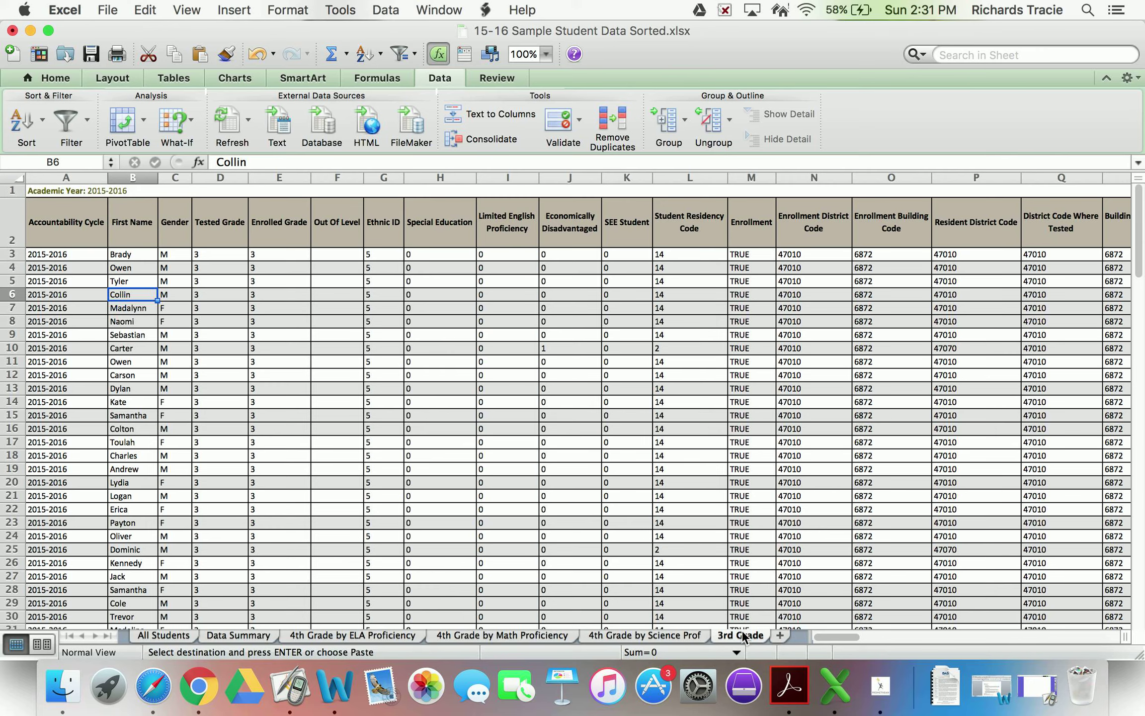
left_click_drag(58, 213, 378, 447)
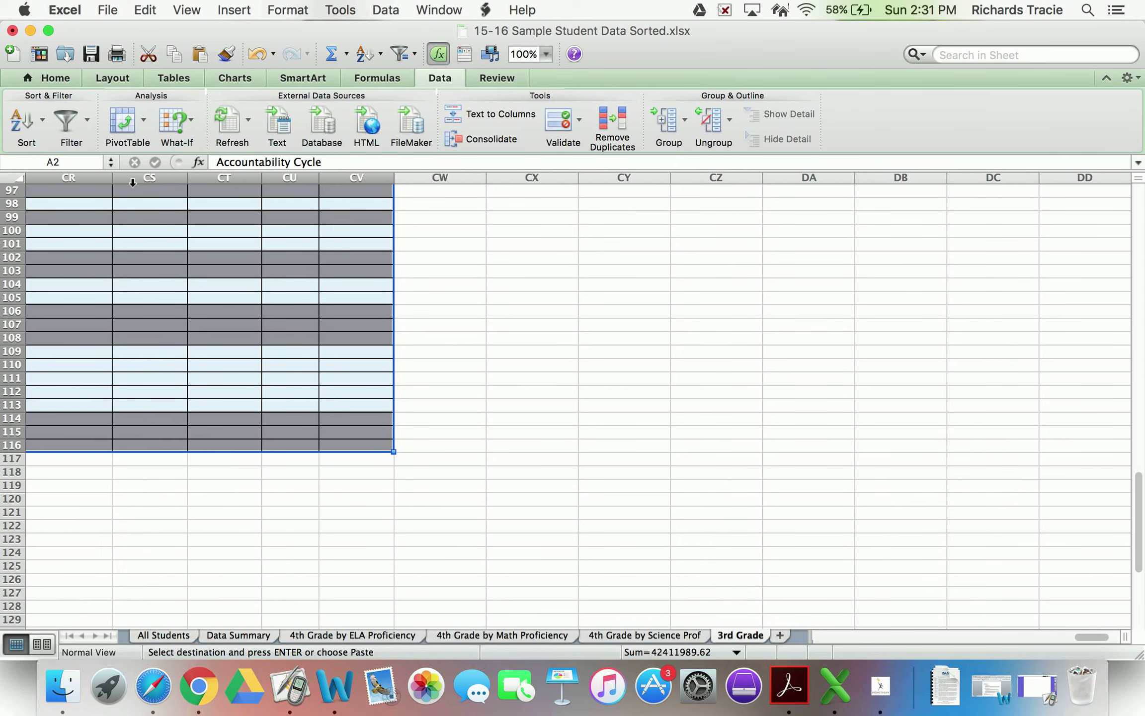
left_click(44, 120)
left_click(68, 242)
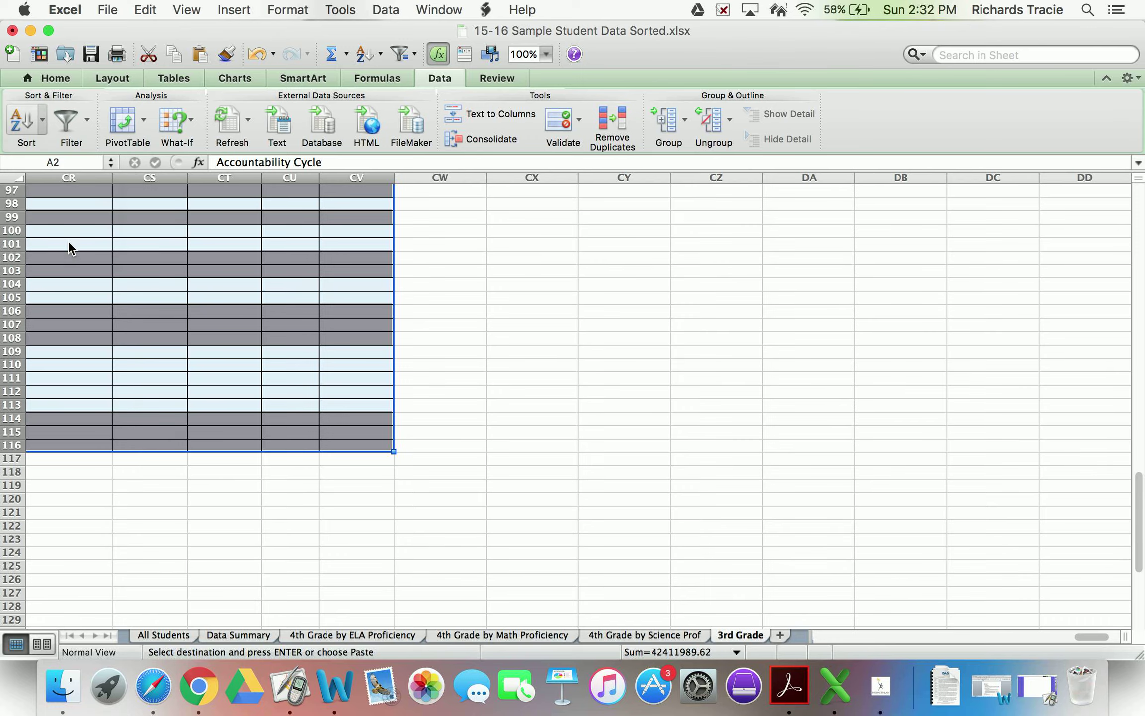
left_click(501, 105)
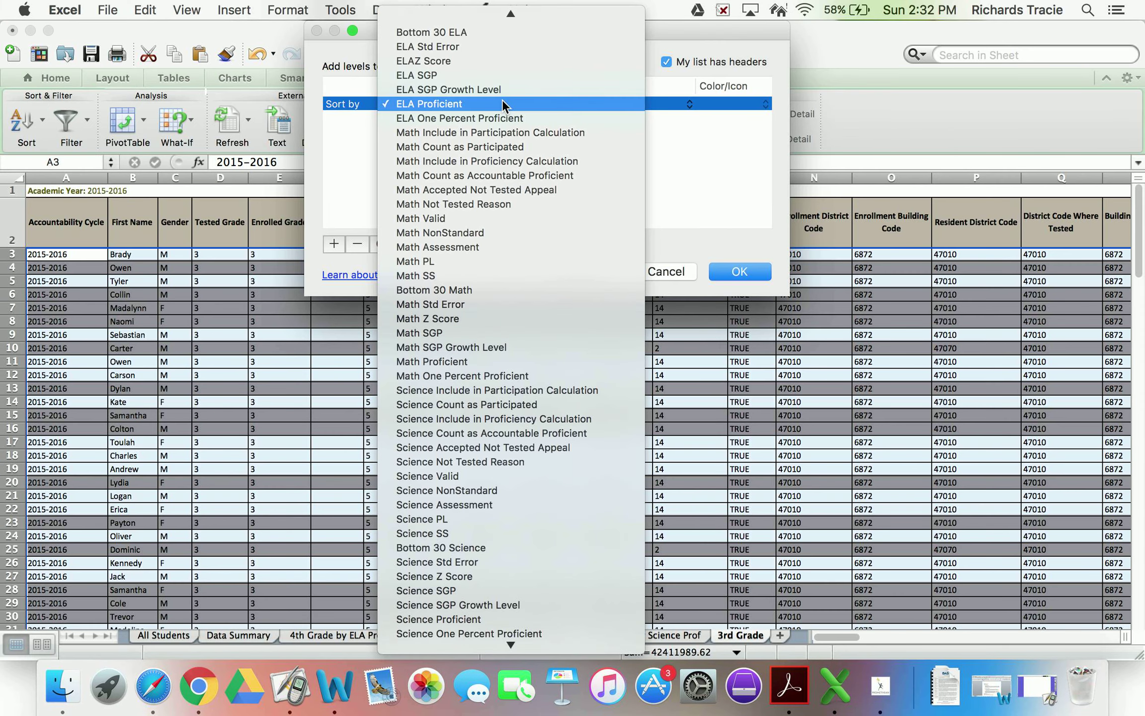
left_click(467, 105)
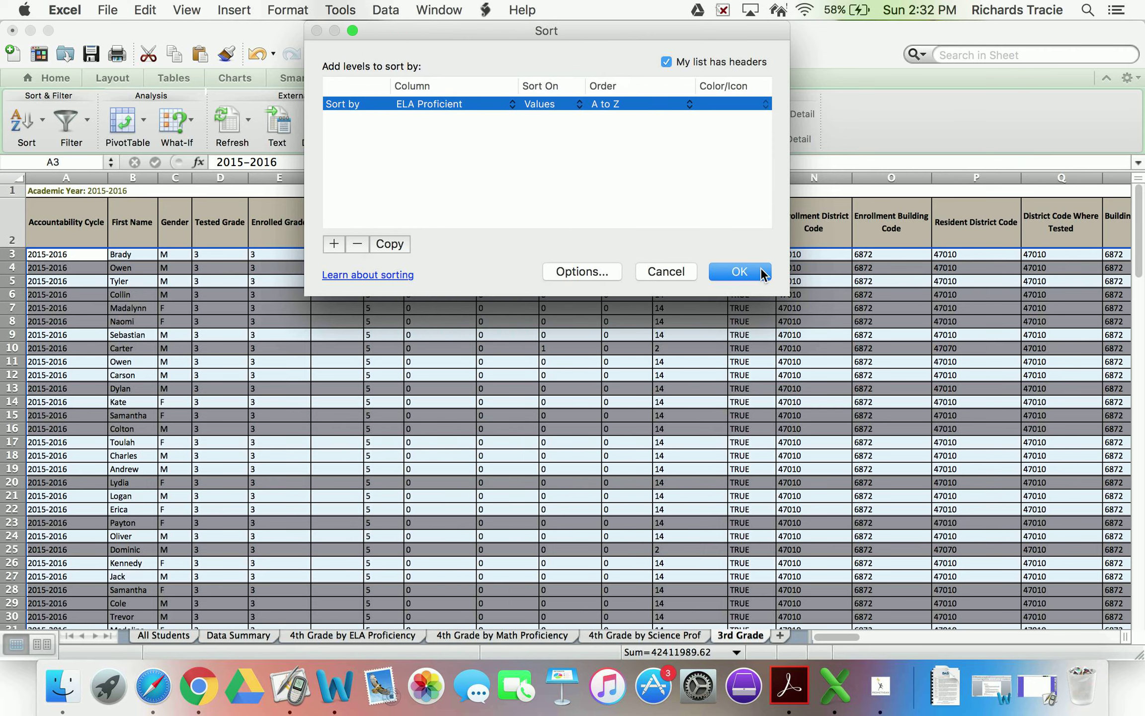
left_click(739, 271)
left_click(888, 278)
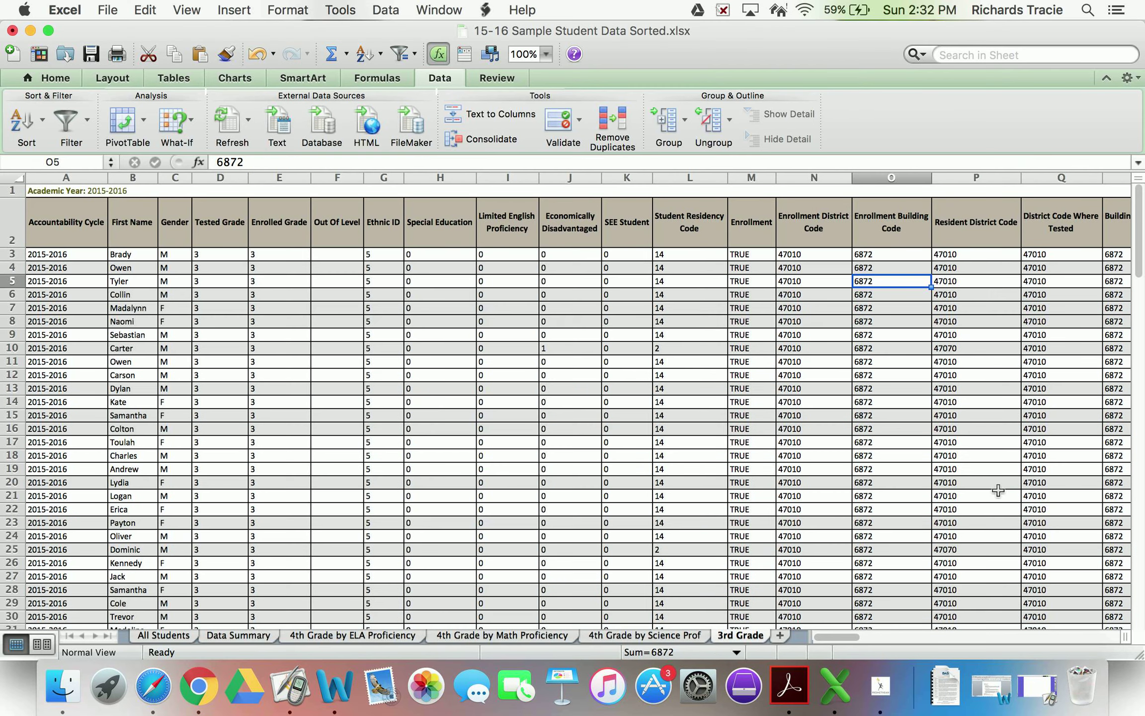
Examine the ELA One Percent Proficient column against the sorted ELA Proficient column on the 3rd Grade sheet, starting at AT3.
left_click(984, 636)
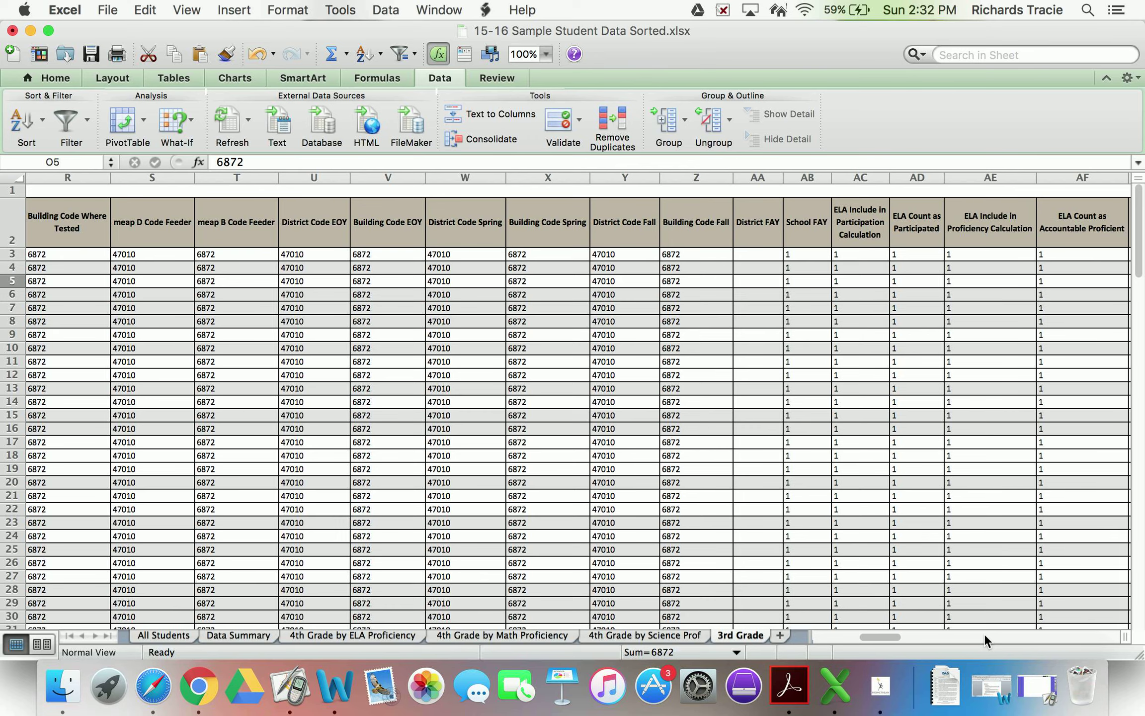
left_click(984, 636)
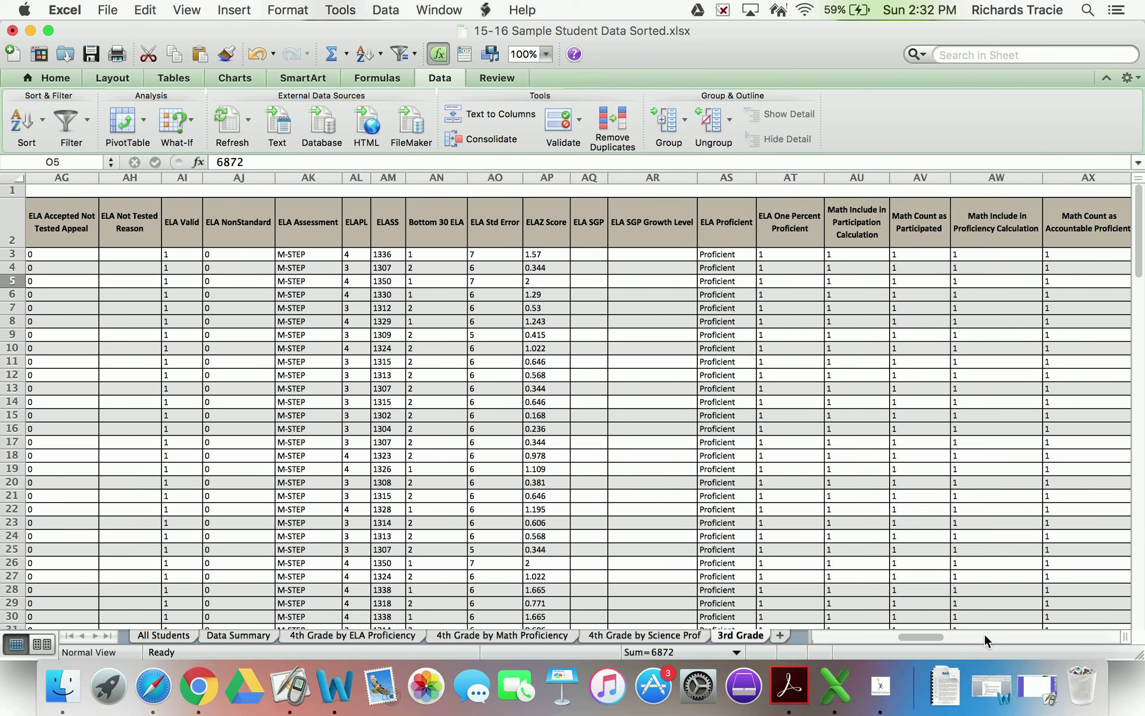
left_click(788, 254)
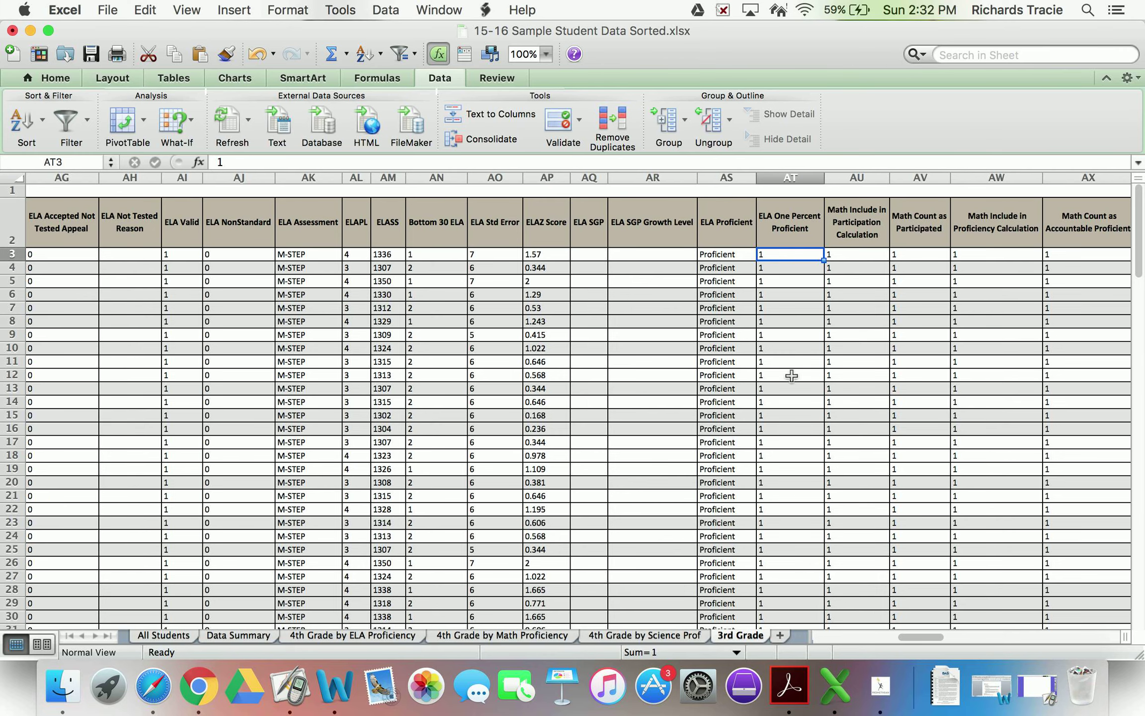
scroll(783, 497, "down", 4)
scroll(783, 498, "down", 15)
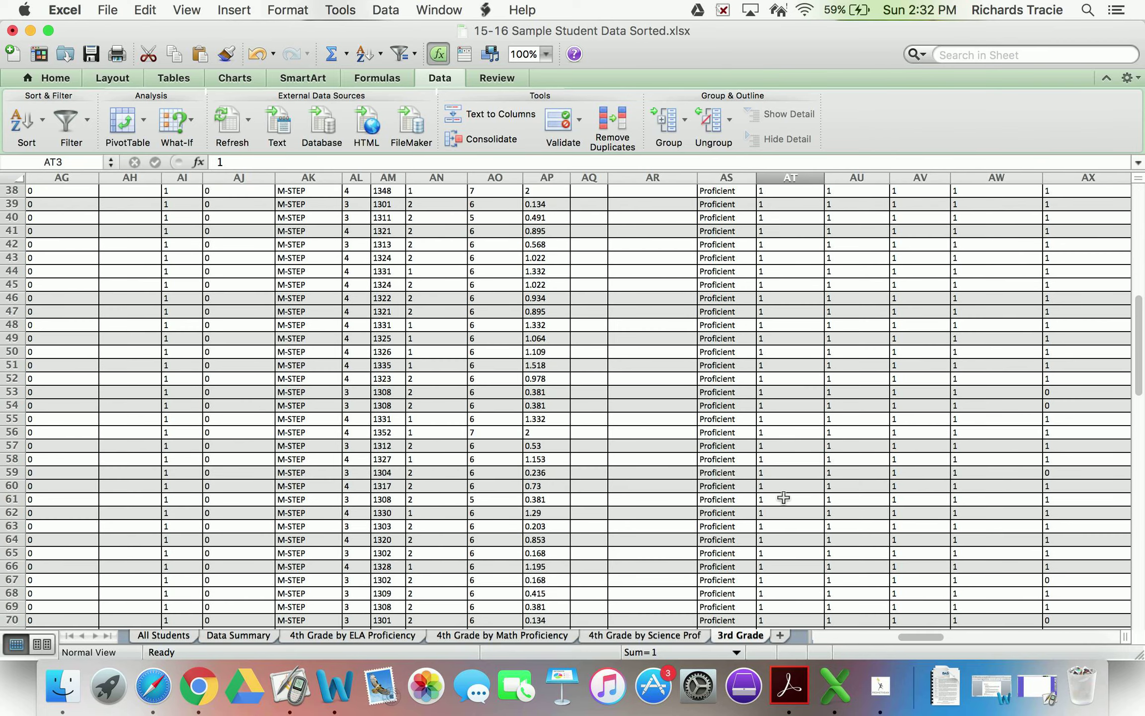
scroll(784, 498, "down", 3)
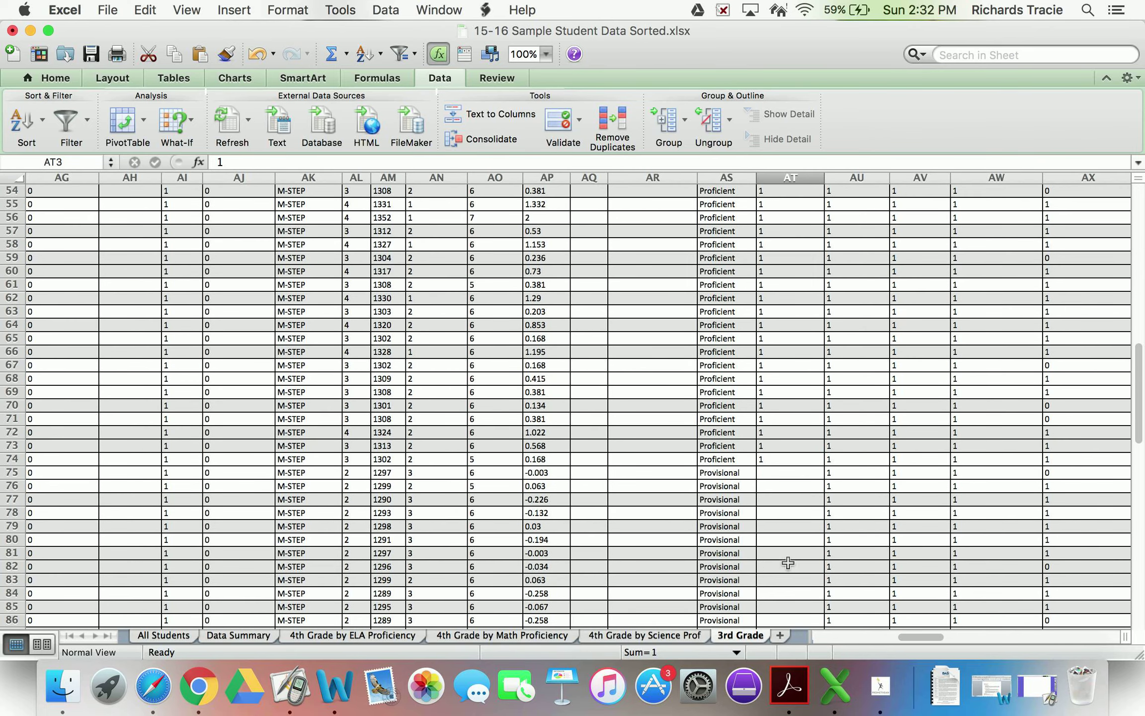
scroll(788, 564, "down", 3)
scroll(788, 563, "down", 6)
scroll(788, 563, "up", 12)
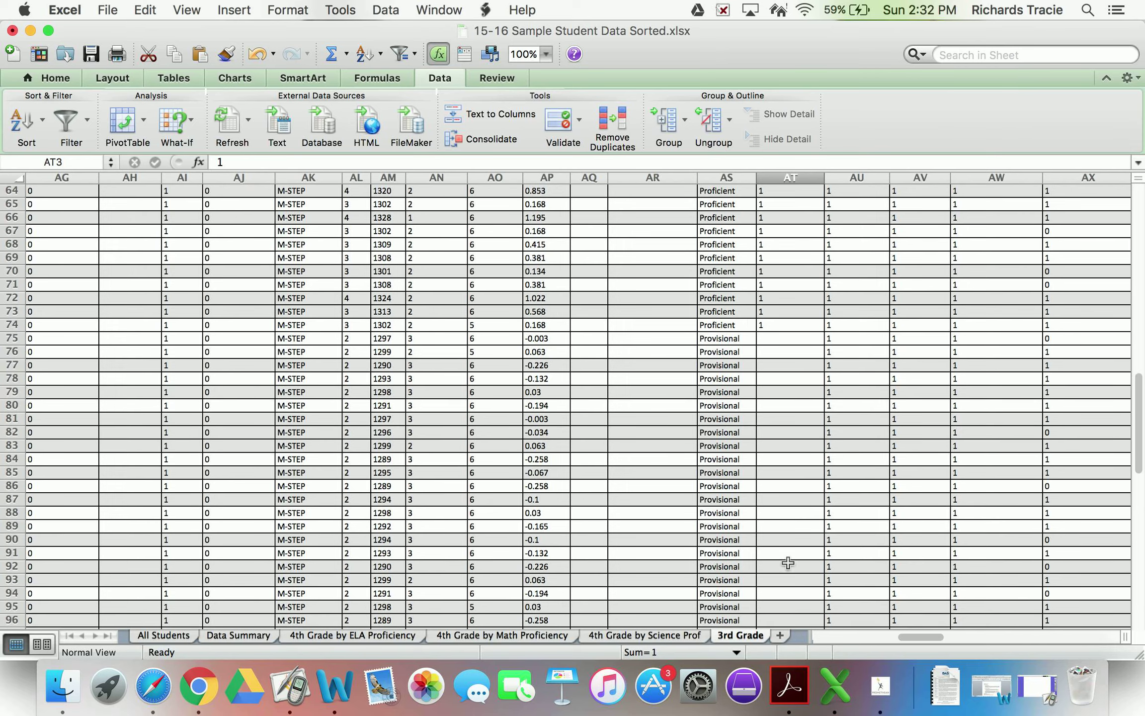
scroll(788, 563, "up", 15)
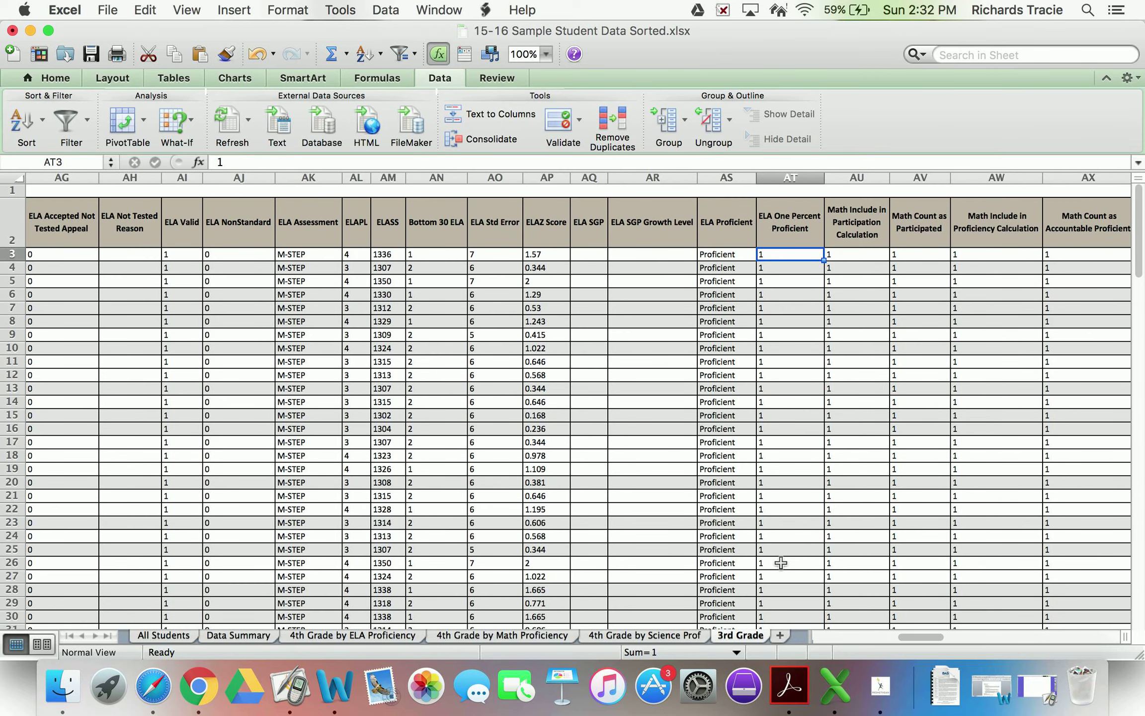
Check the 3rd-grade ELA result cell on the Data Summary sheet and return to the 3rd Grade sheet.
left_click(249, 637)
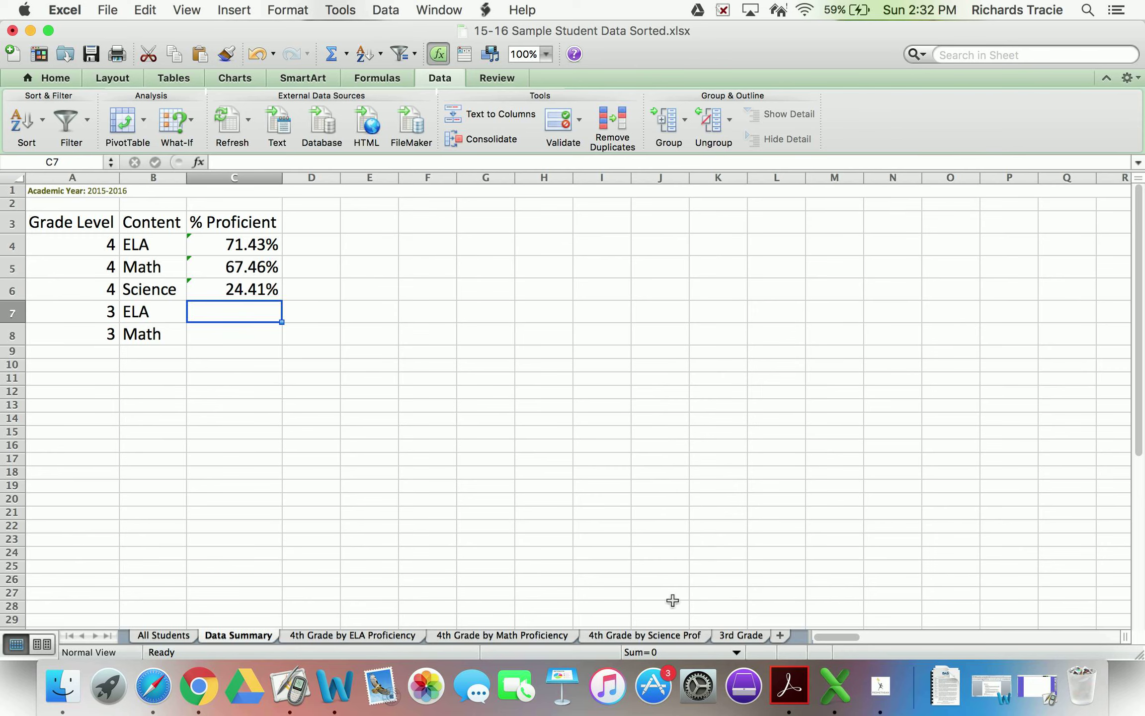
left_click(741, 635)
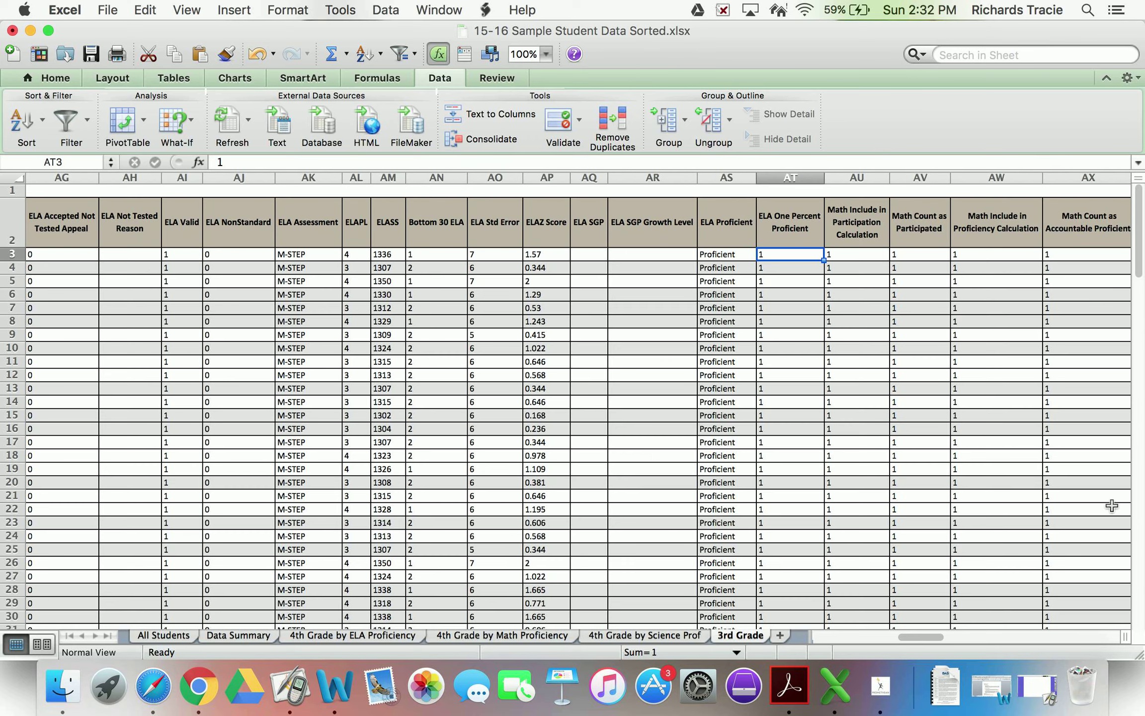
Calculate the 3rd-grade ELA percent proficient in Data Summary cell C7 with =SUM('3rd Grade'!AT3:AT116)/114 and check the entered formula.
scroll(945, 541, "down", 18)
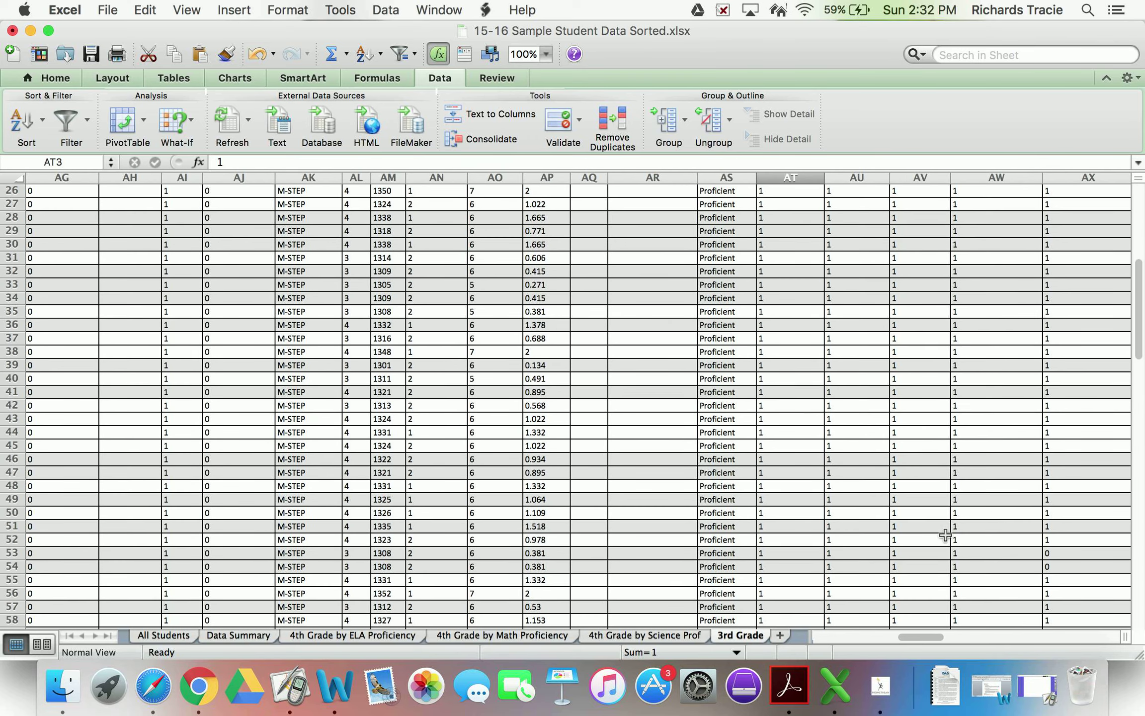
scroll(944, 536, "up", 18)
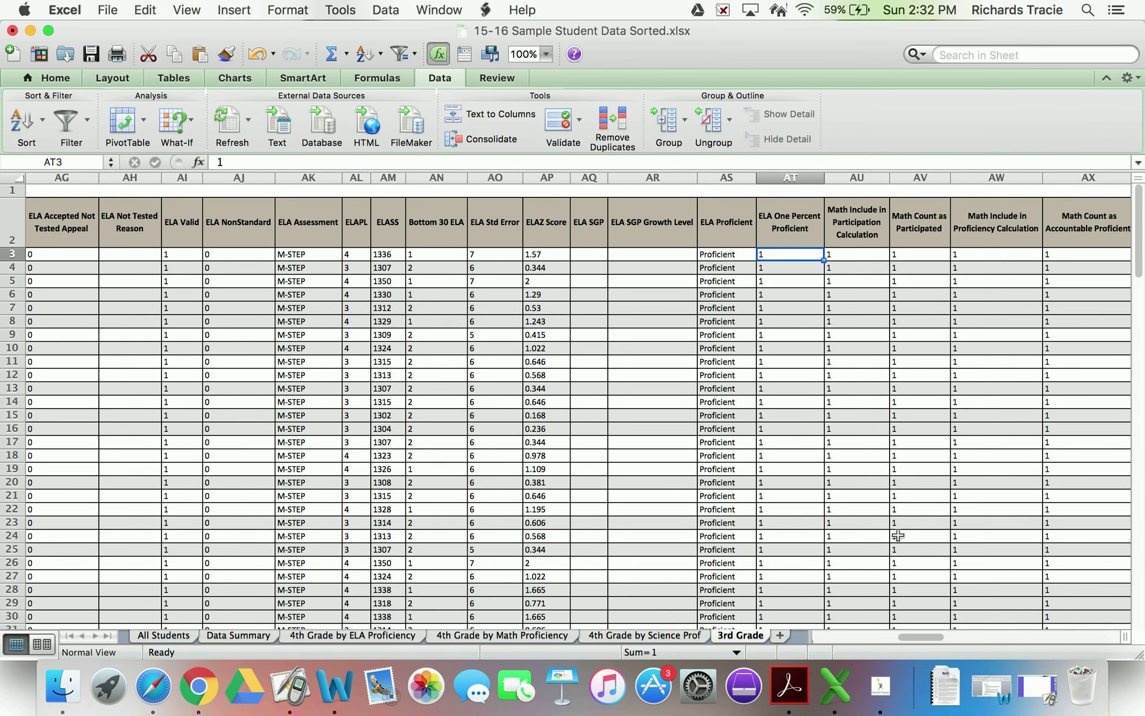
left_click(249, 637)
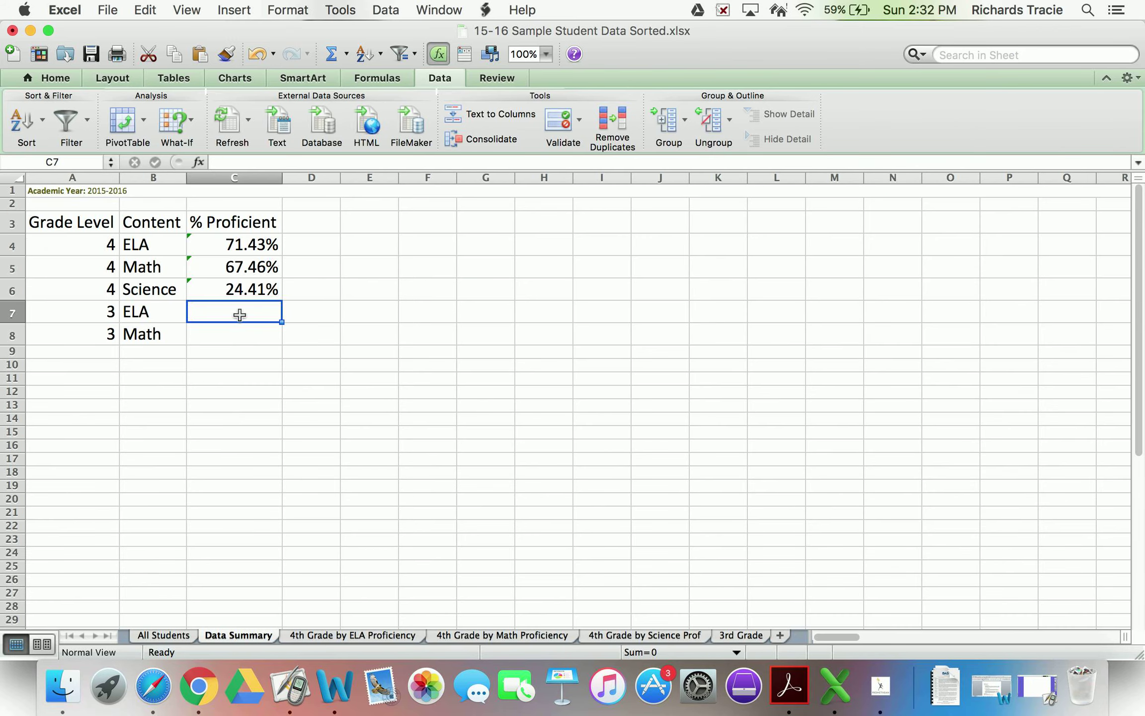
type("=")
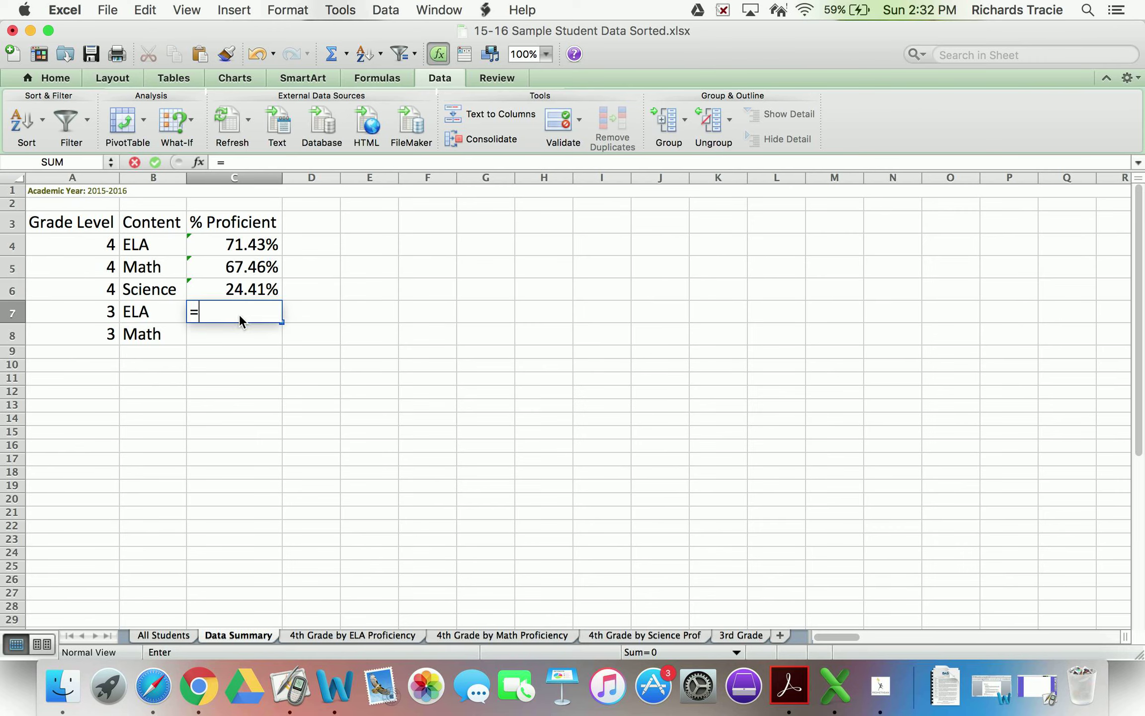
type("sum(")
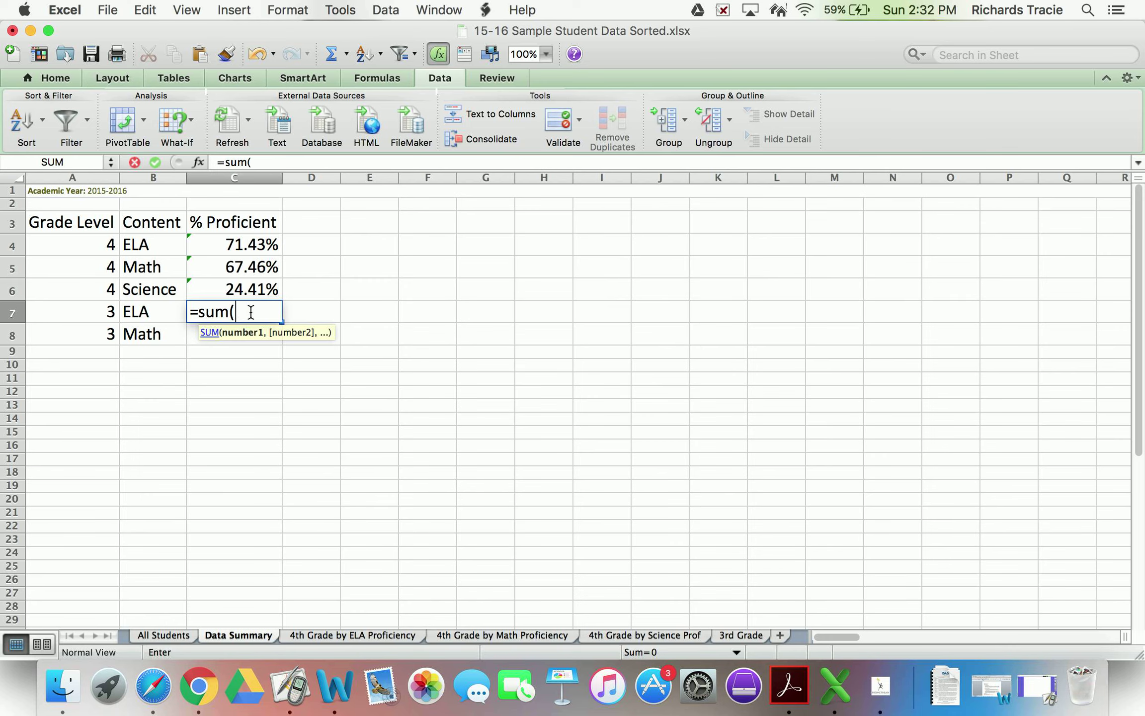
left_click_drag(283, 312, 740, 638)
left_click(740, 635)
left_click(737, 244)
left_click(779, 253)
left_click_drag(781, 254, 804, 405)
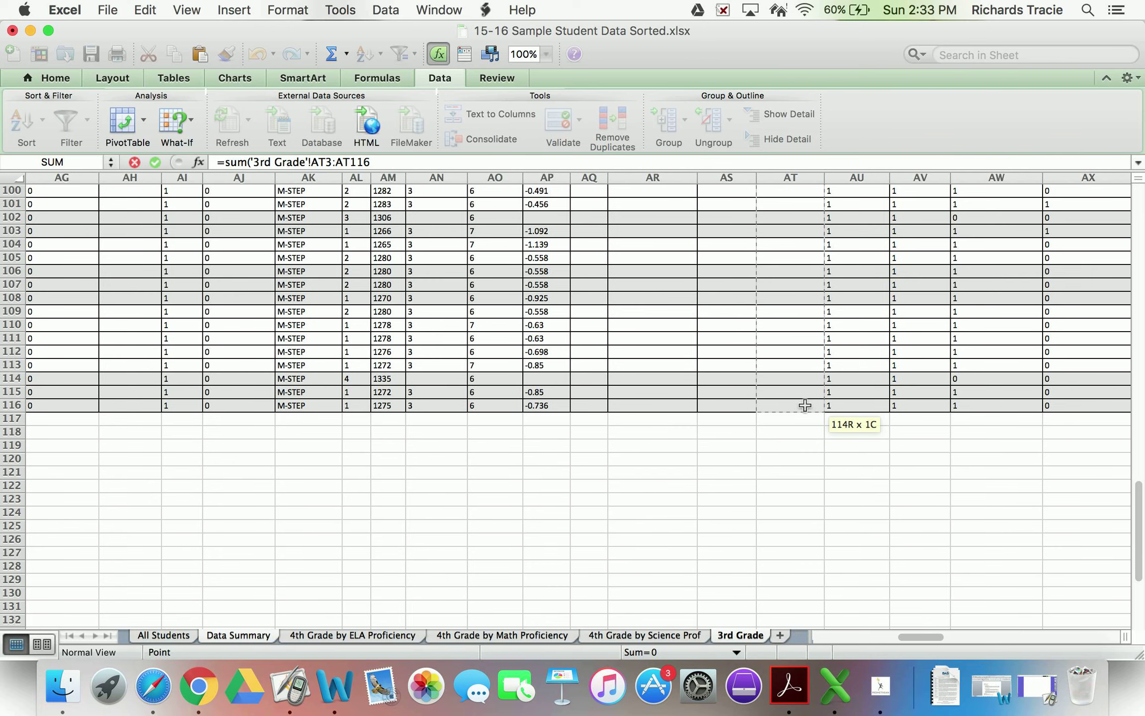
type(")")
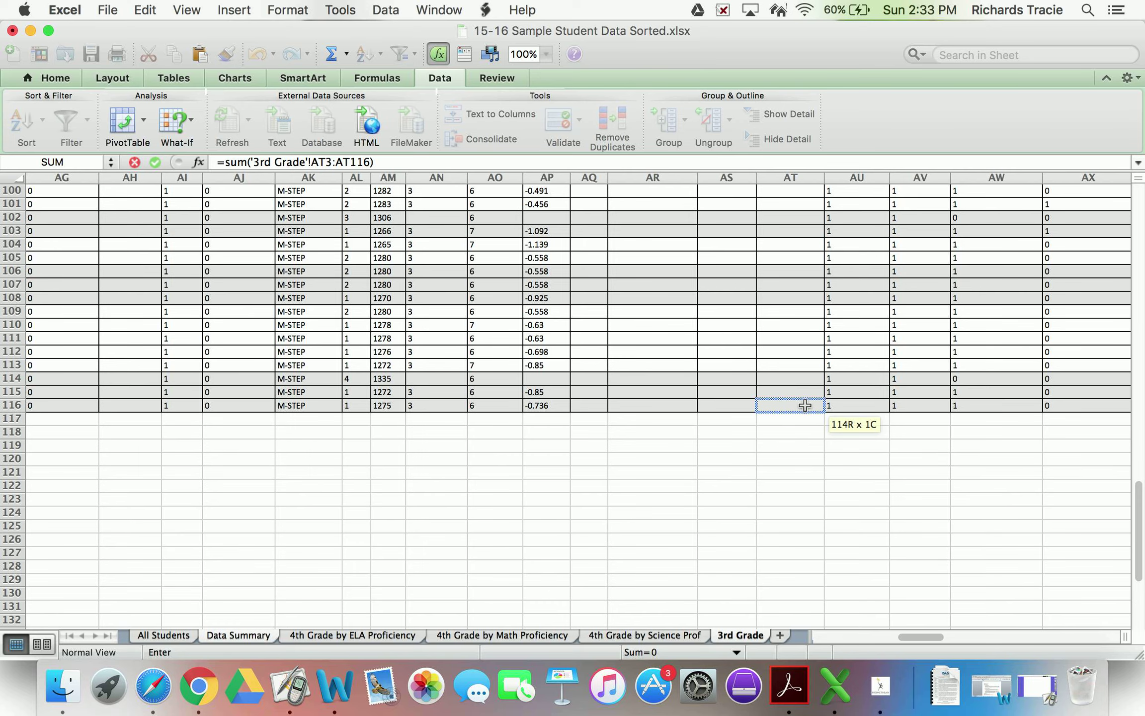
type("/114")
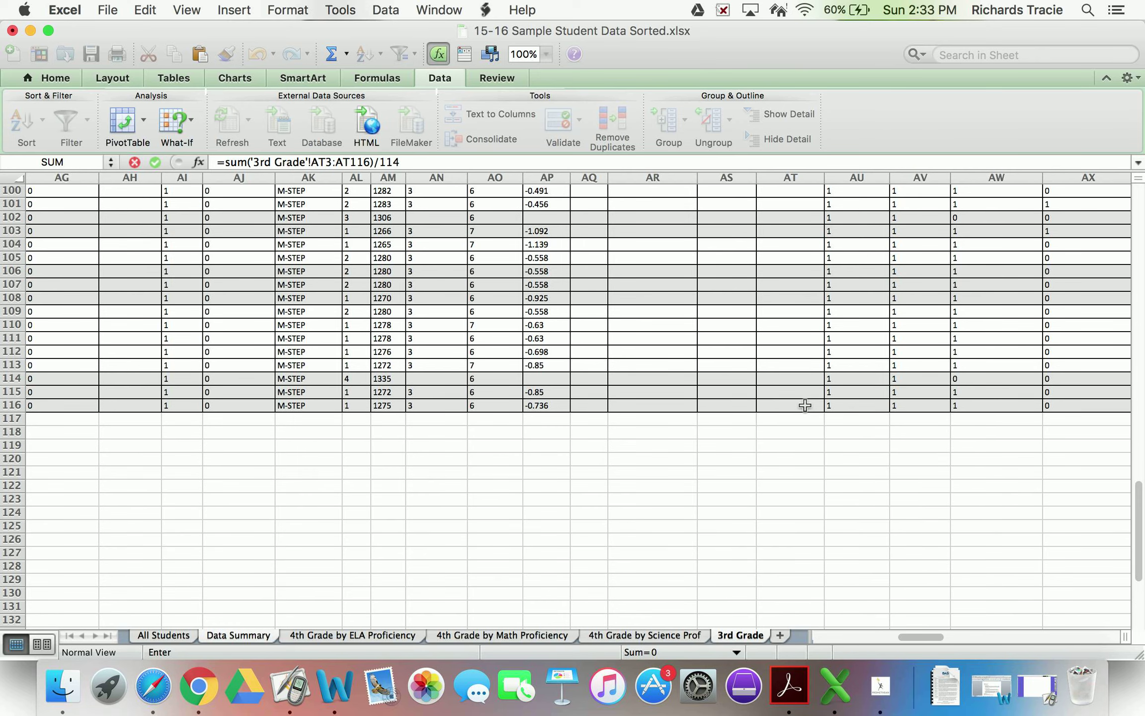
key("Escape")
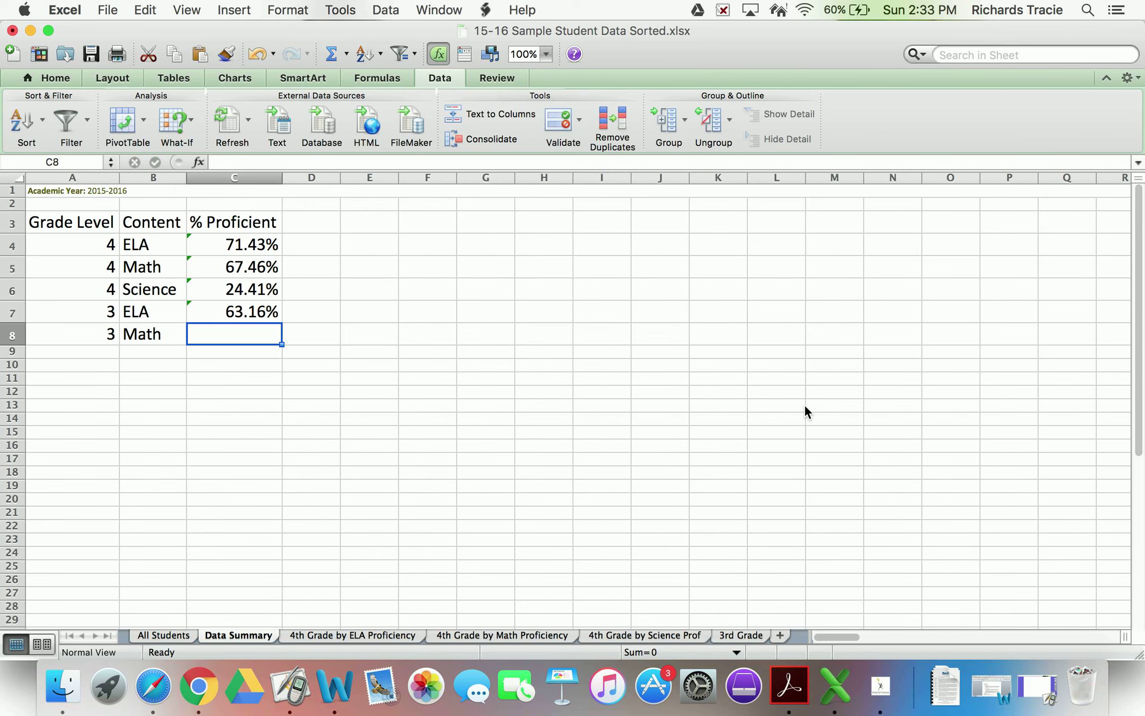
left_click(251, 312)
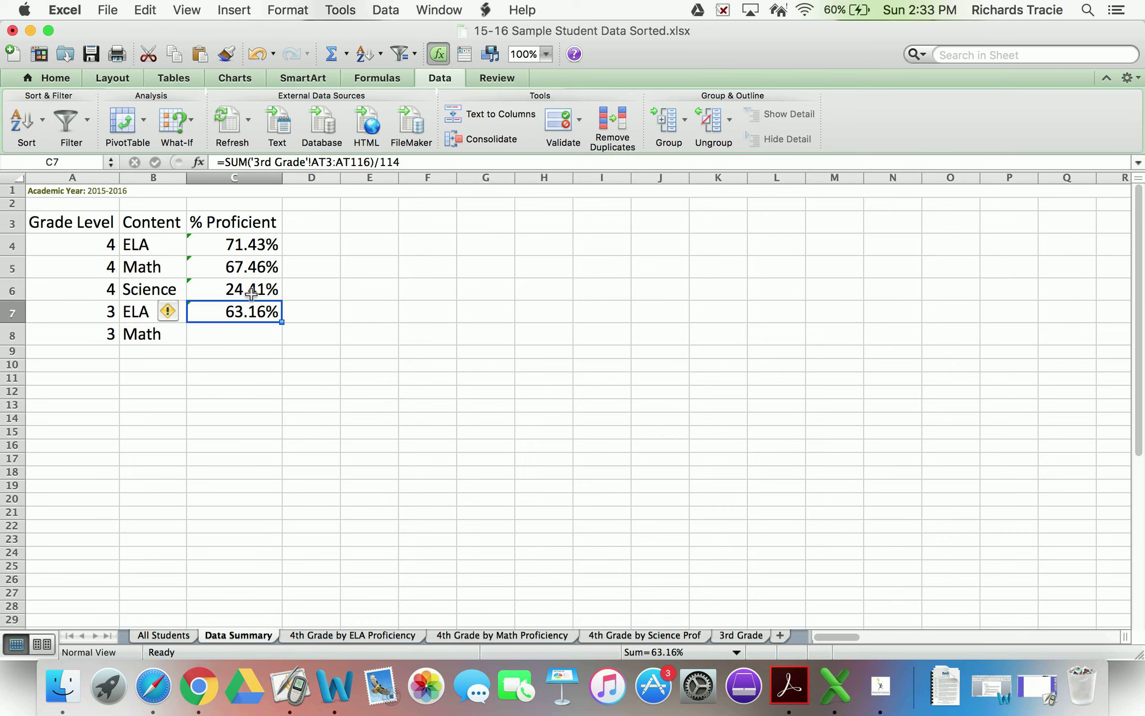
left_click(253, 332)
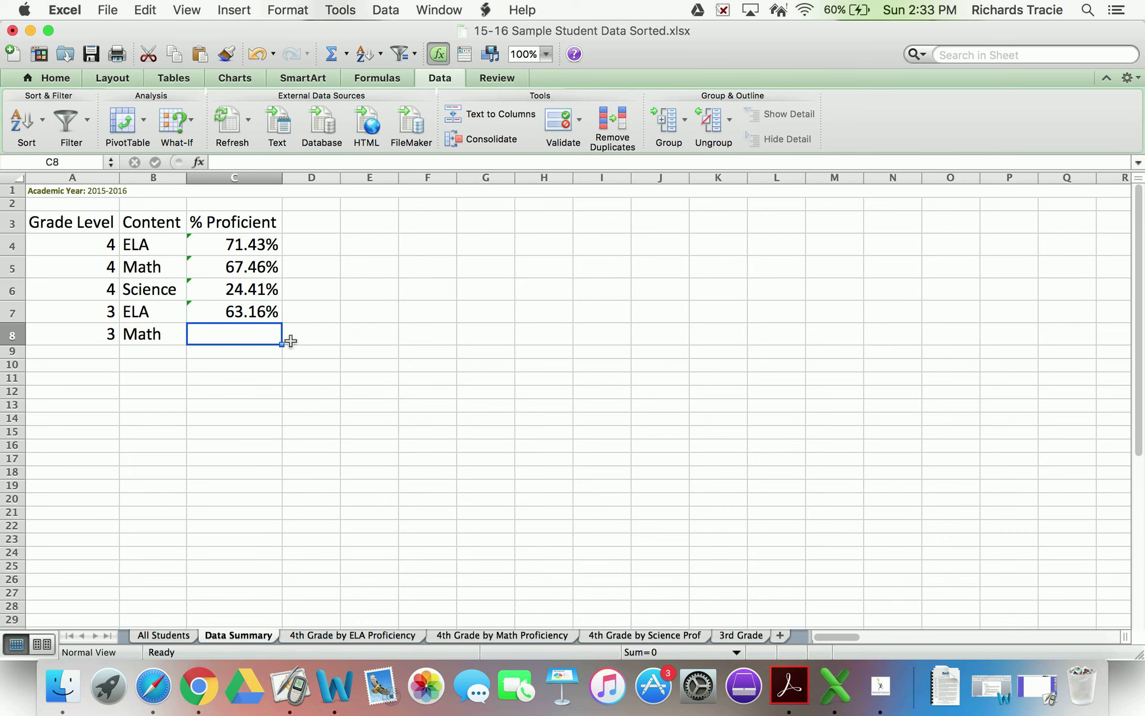
Rename the 3rd Grade sheet as 3rd Grade by ELA Proficiency.
left_click(744, 636)
double_click(743, 636)
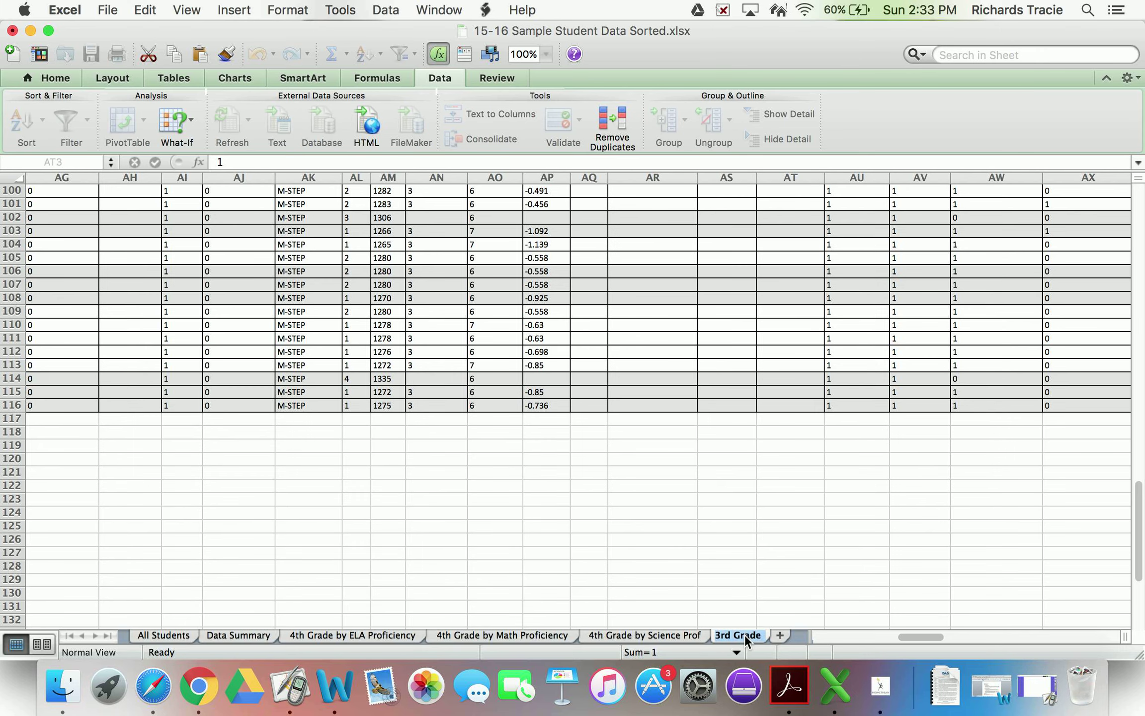
type("b")
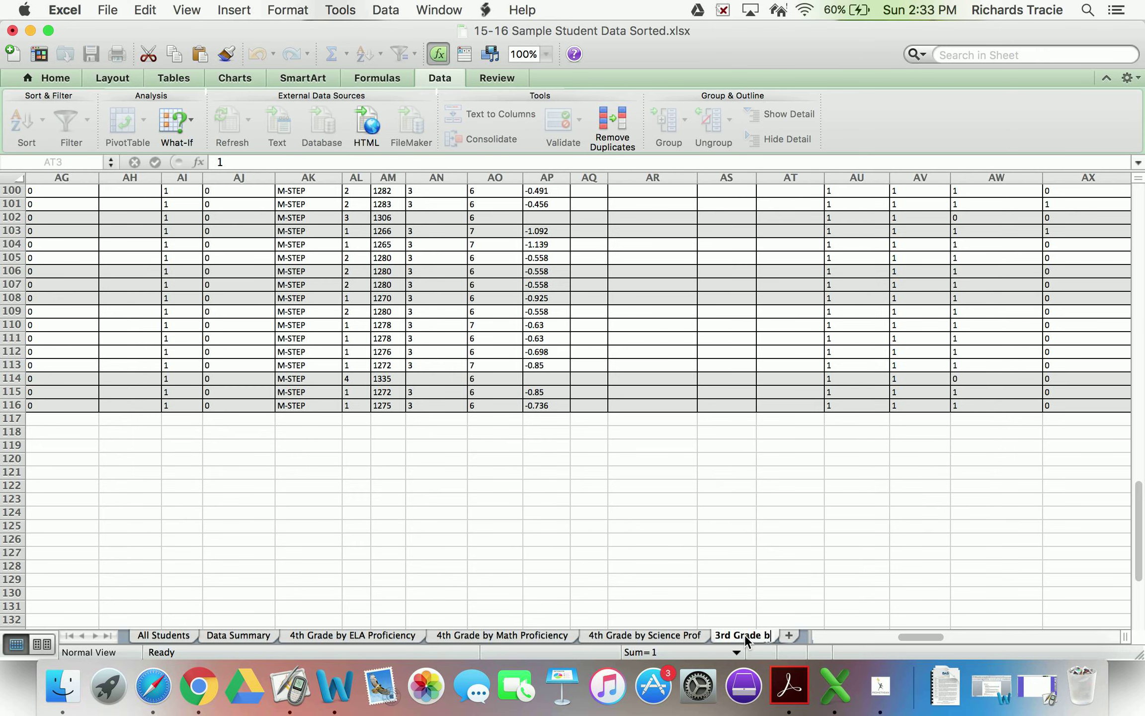
type("y ELA Proficiency")
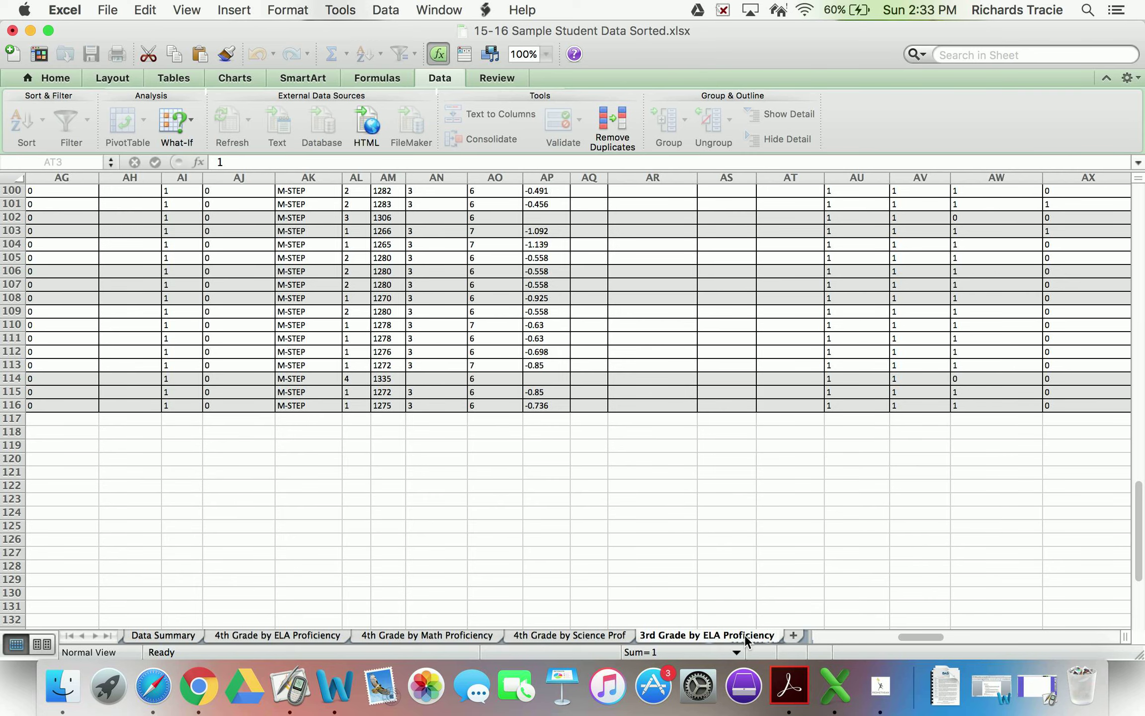
key("Return")
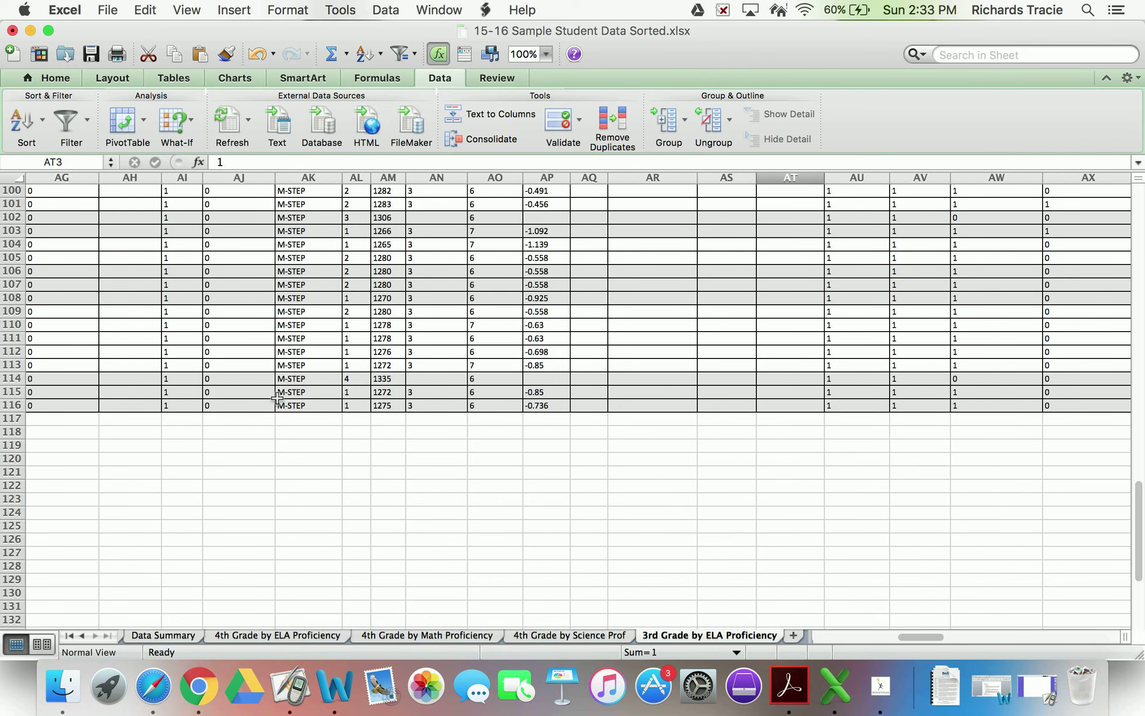
Copy all cells of the 3rd Grade by ELA Proficiency sheet into a new worksheet, starting at A1.
scroll(277, 398, "up", 20)
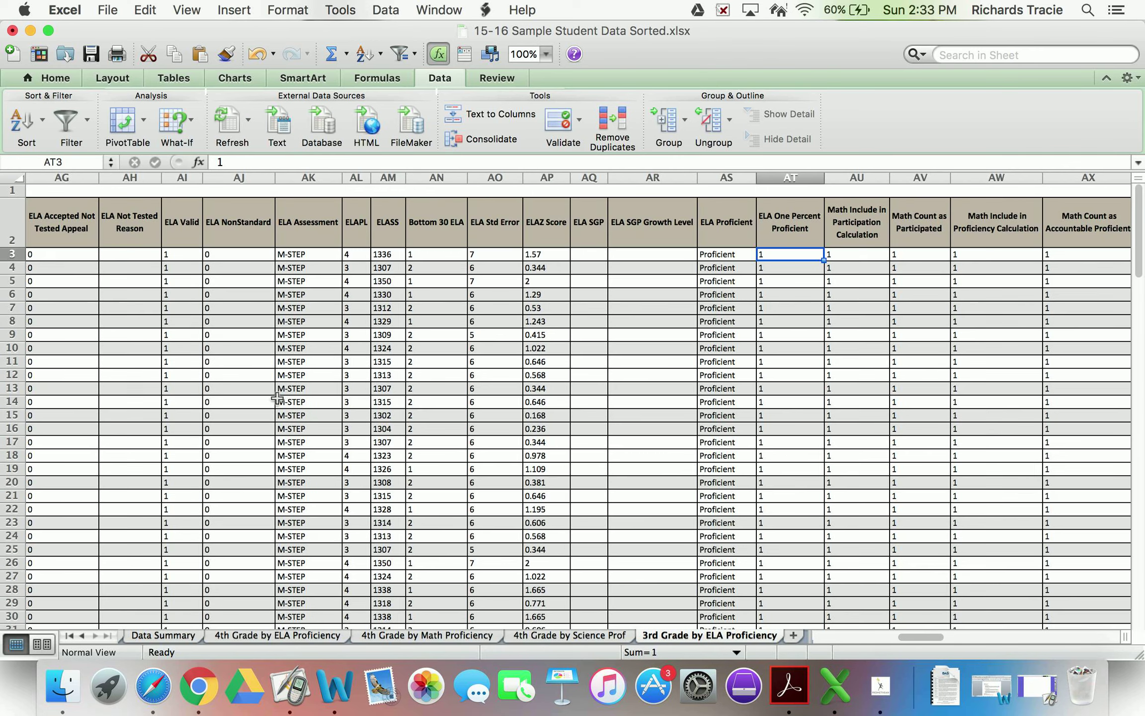
left_click(18, 178)
key("super+c")
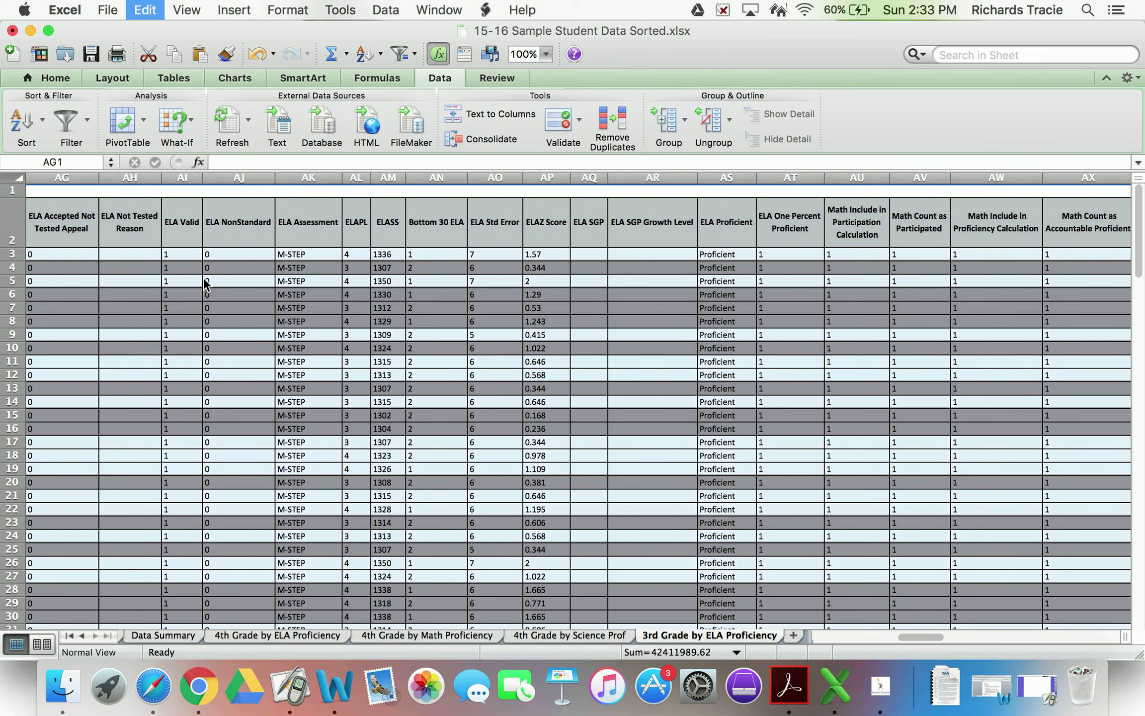
left_click(793, 635)
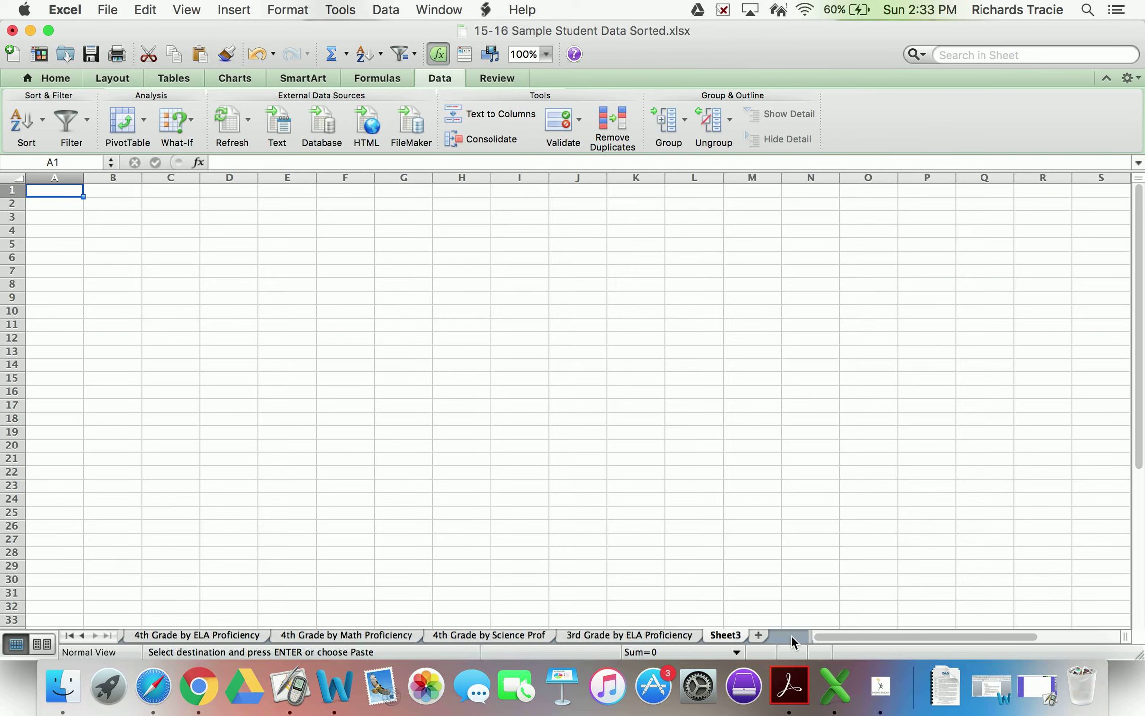
key("super+v")
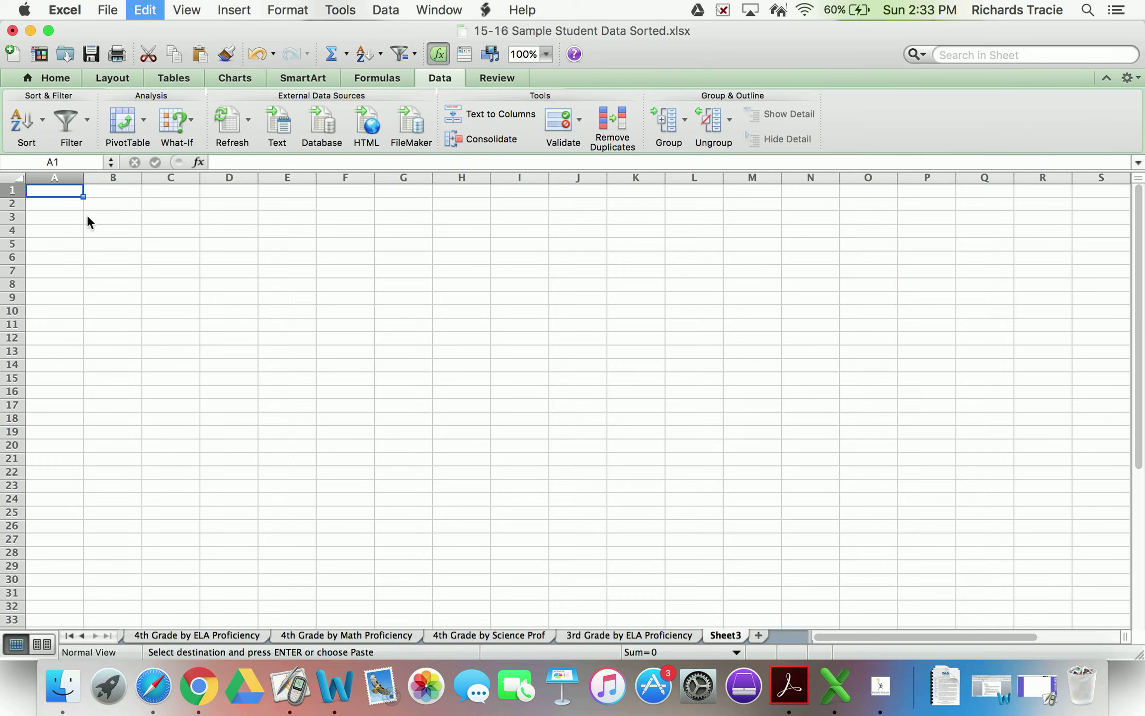
Rename the new worksheet holding the copied student data as 3rd Grade by Math Proficiency.
left_click(732, 639)
type("3rd Grady")
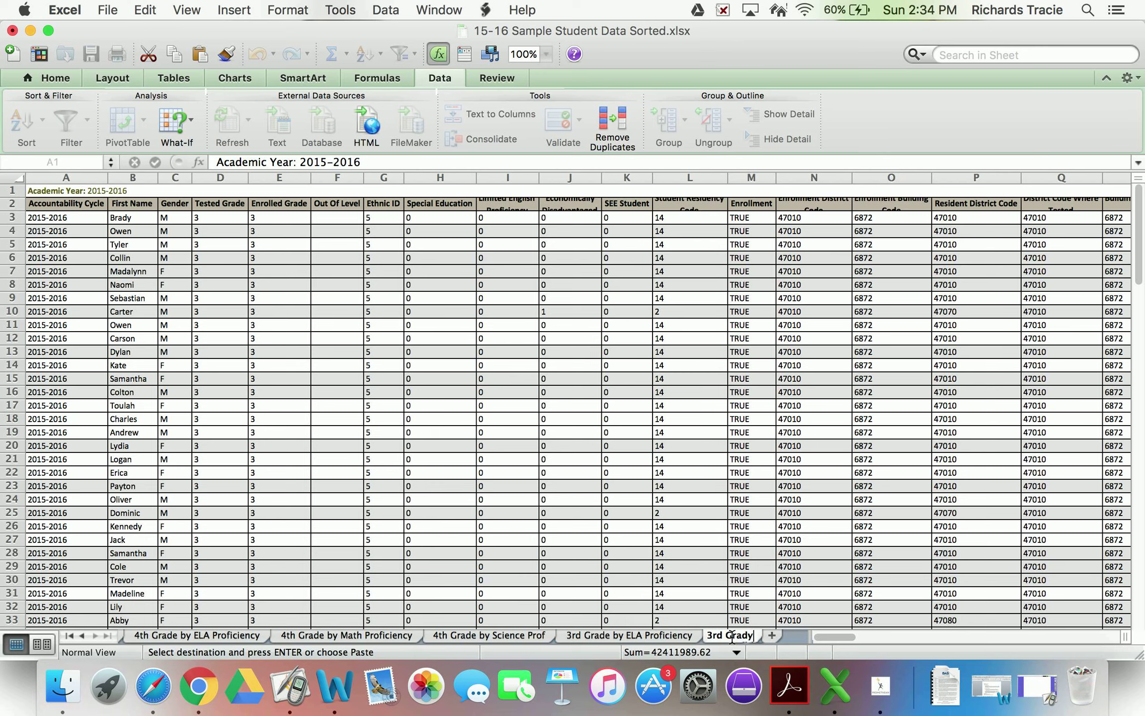
key("BackSpace")
type("e by Math pr")
key("BackSpace")
key("BackSpace")
type("Proficicne")
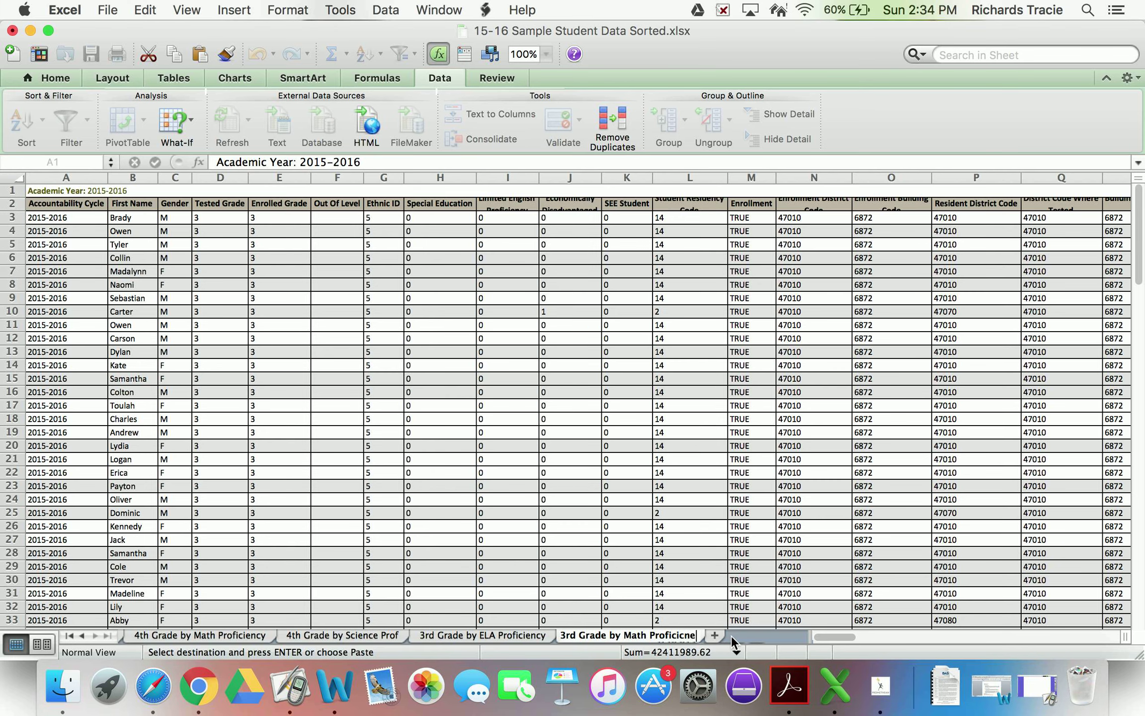
key("BackSpace")
key("BackSpace")
type("ecy")
key("BackSpace")
key("BackSpace")
type("ncy")
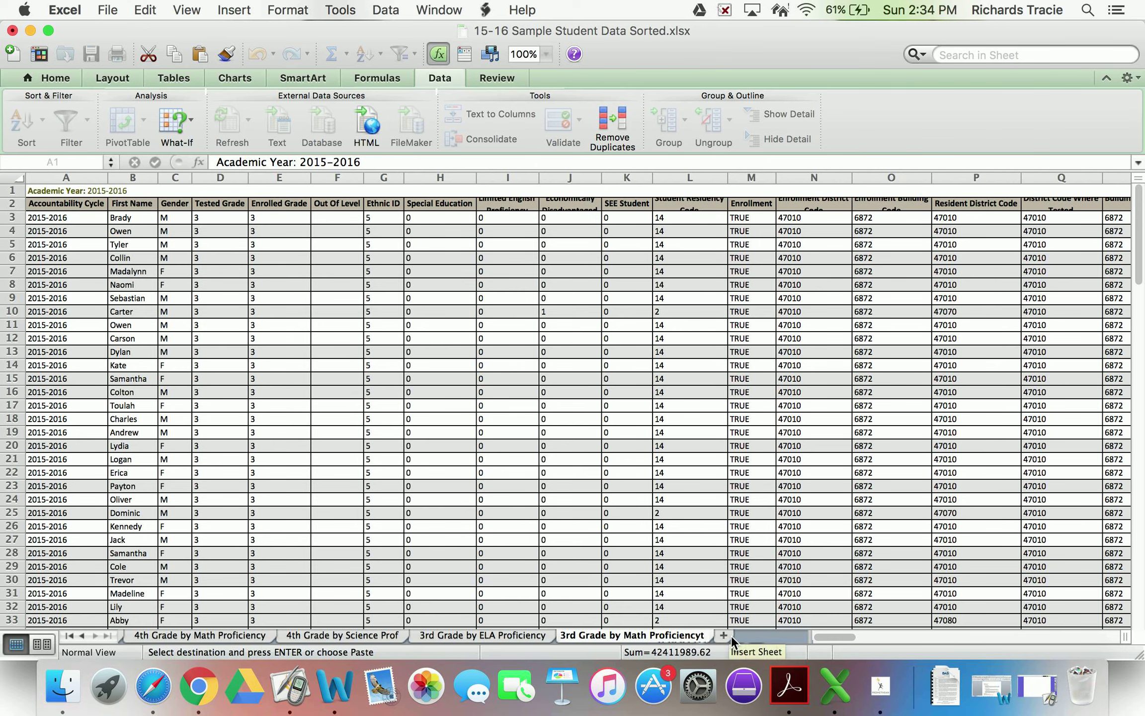
key("Return")
left_click(668, 485)
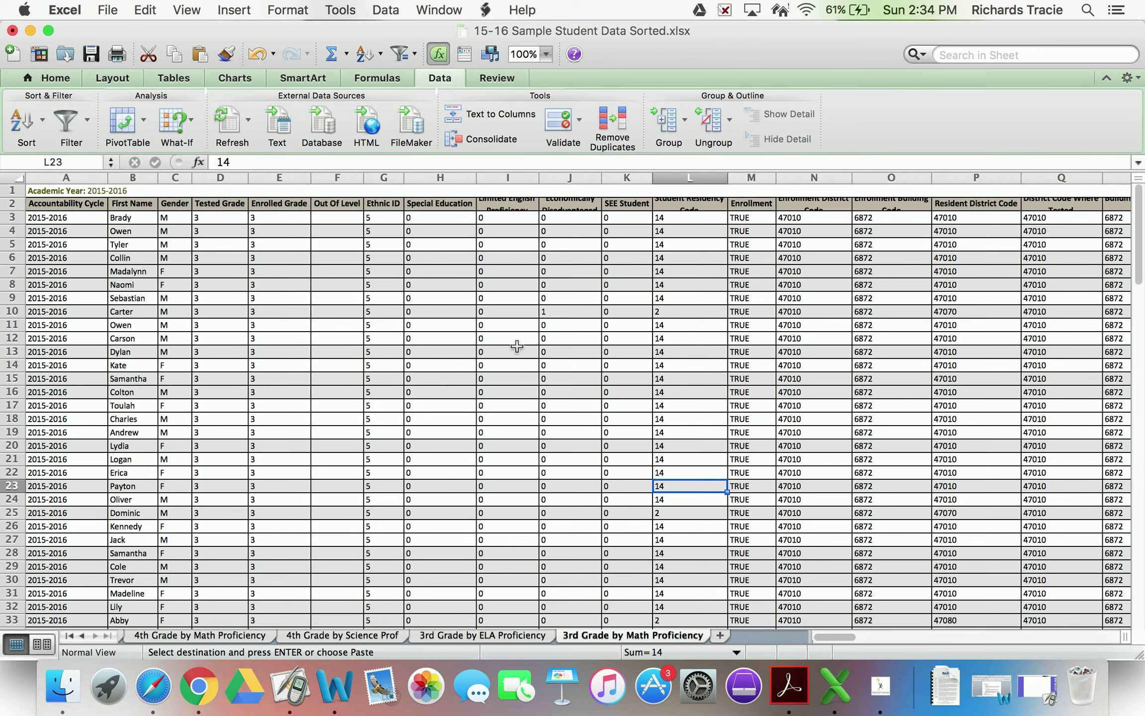
Review the 3rd Grade by ELA Proficiency sheet and the 3rd-grade ELA and Math result cells on the Data Summary sheet.
left_click(466, 634)
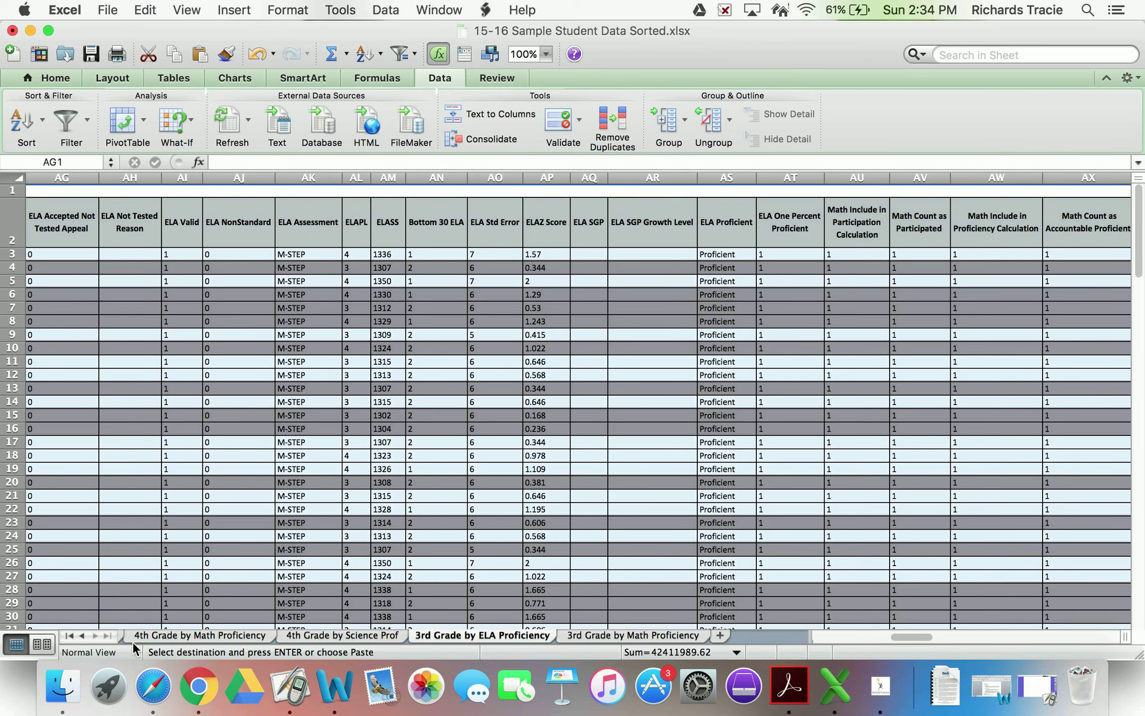
left_click(69, 636)
left_click(239, 635)
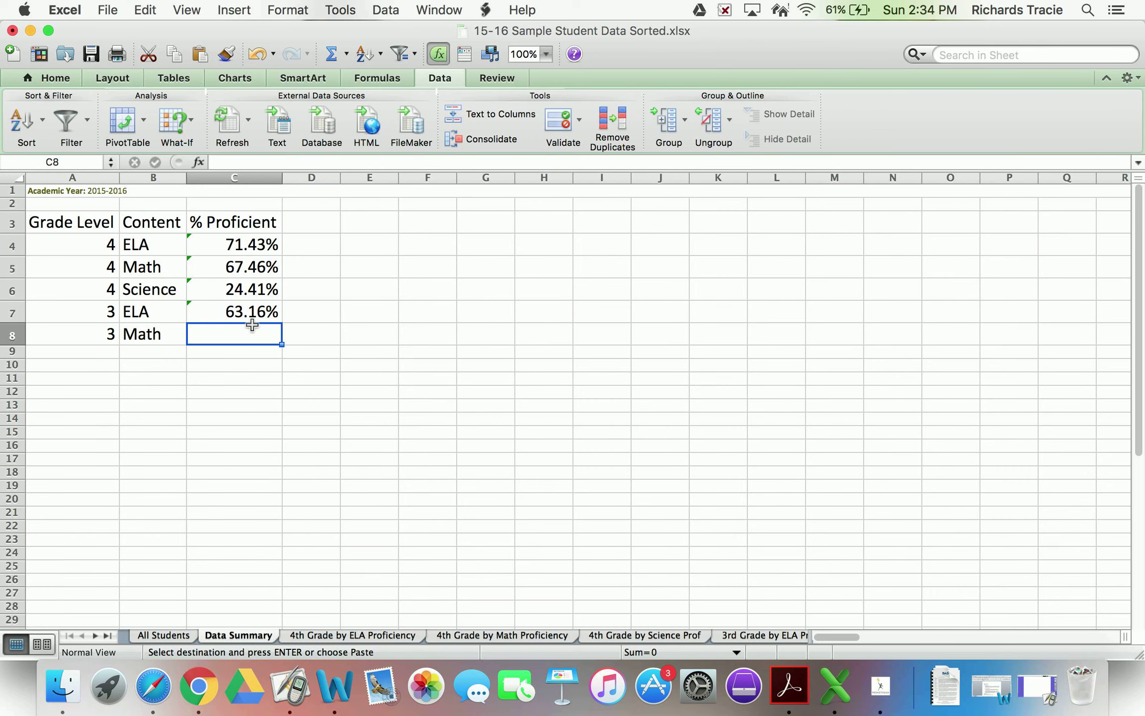
left_click(219, 311)
left_click(252, 332)
key("super+Tab")
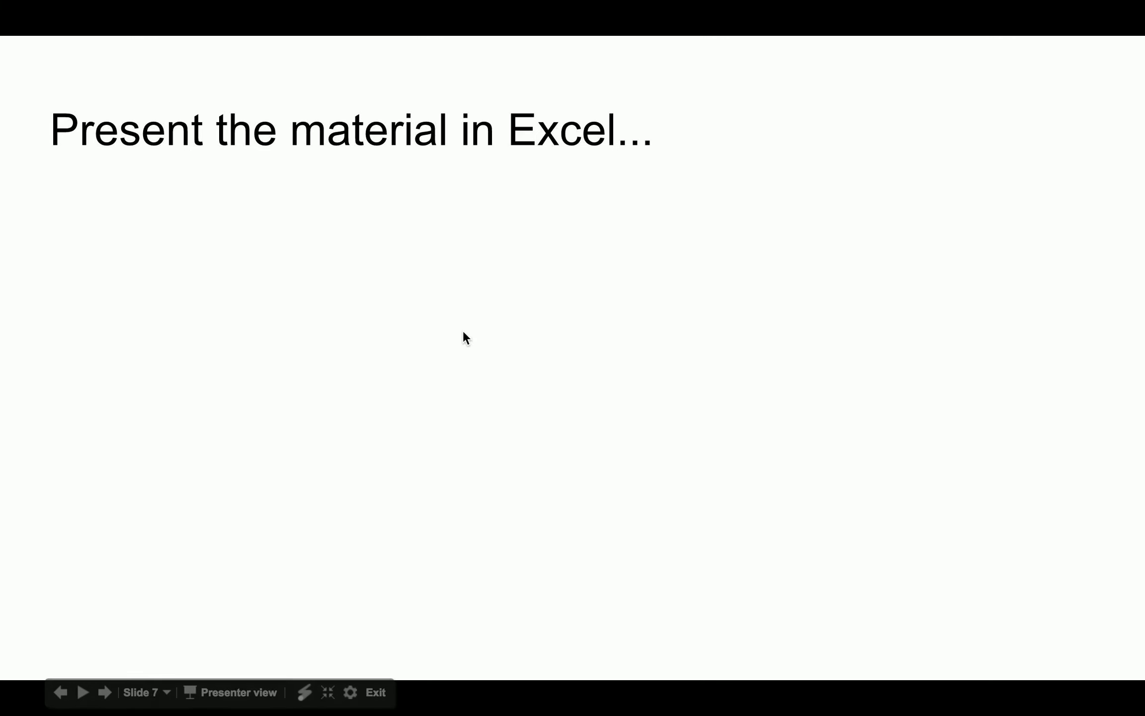
key("Right")
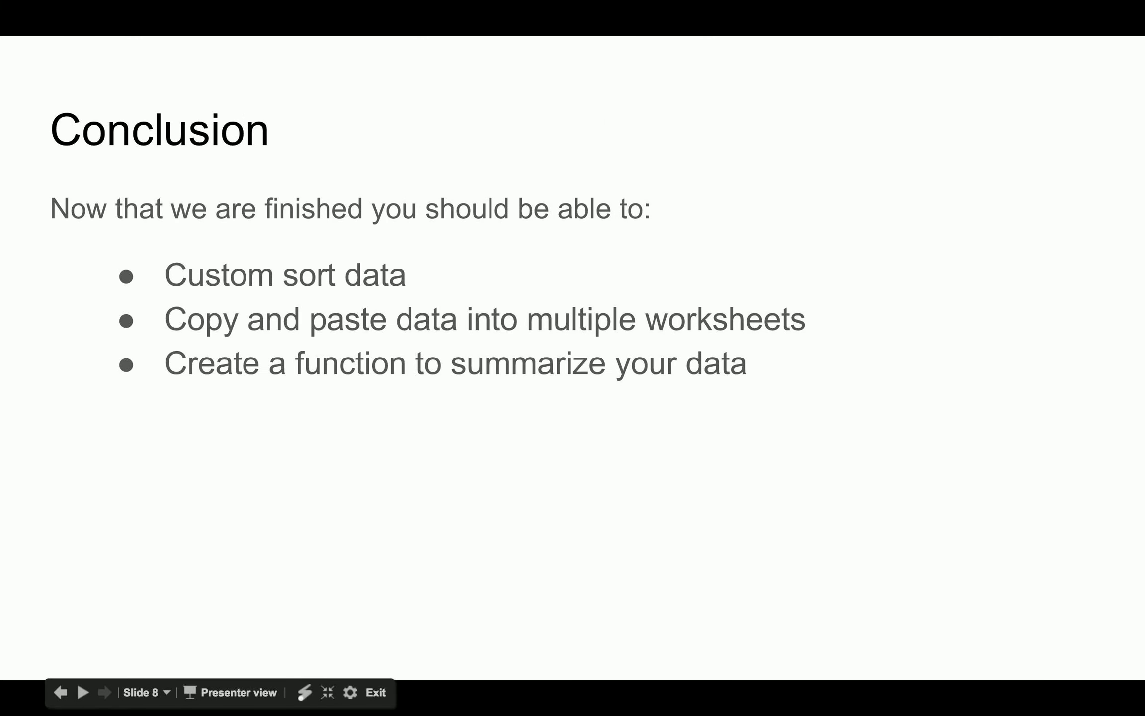